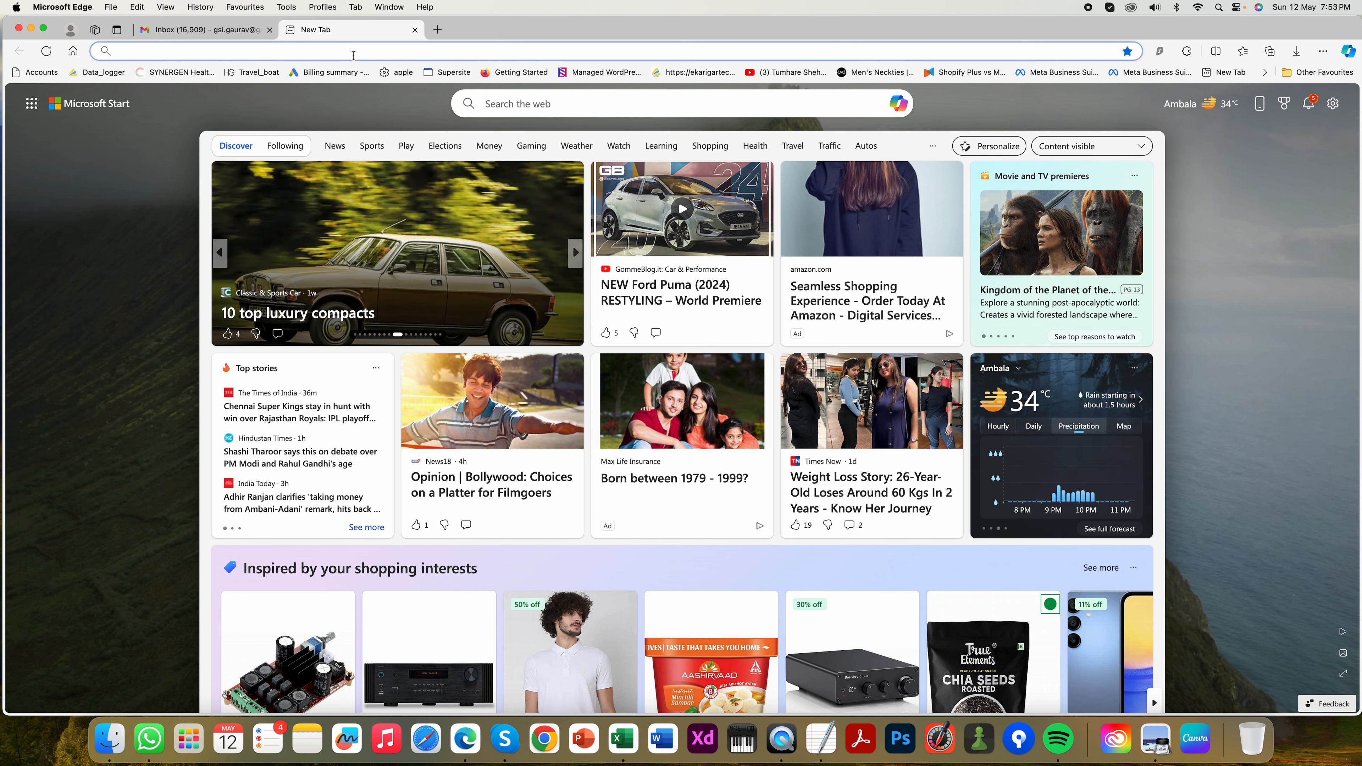
- Go to LinkedIn and open the admin page of the company Exportis FR
text(link)
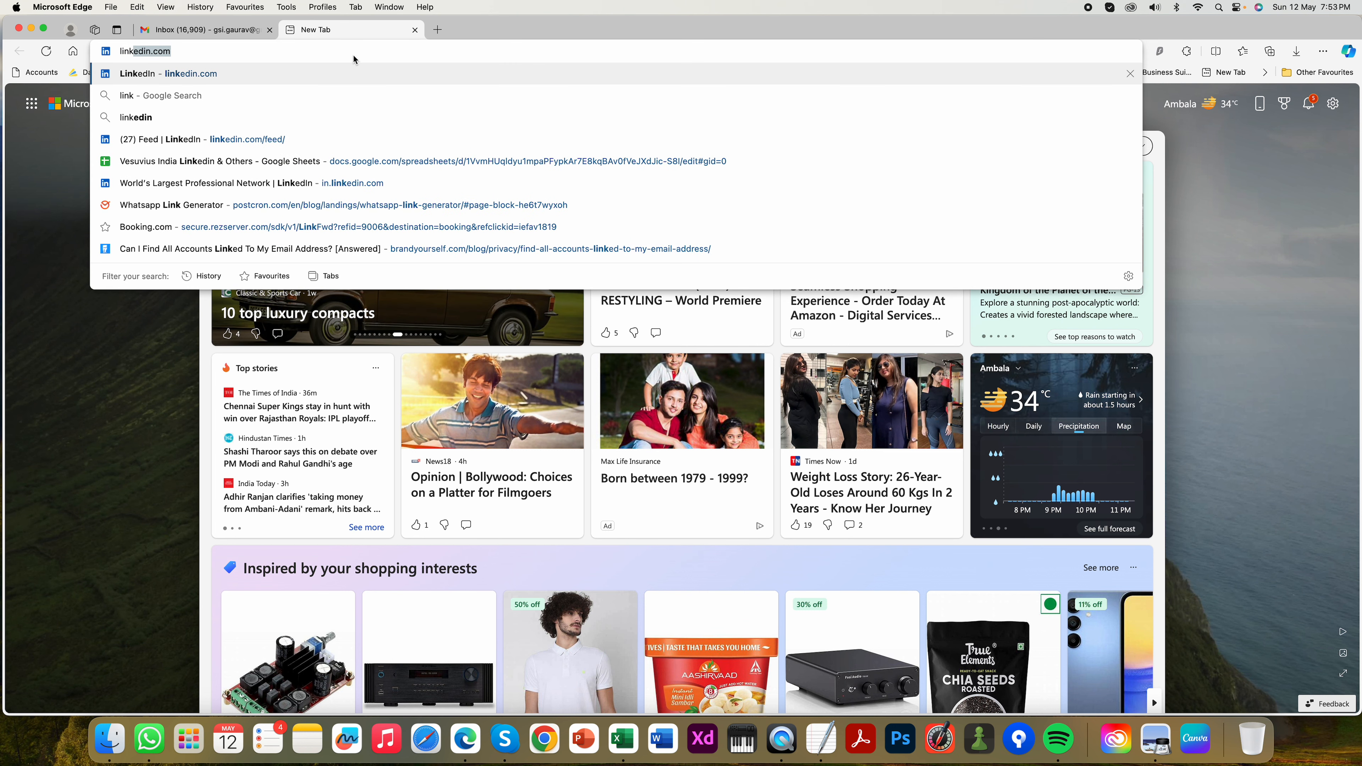
key(Return)
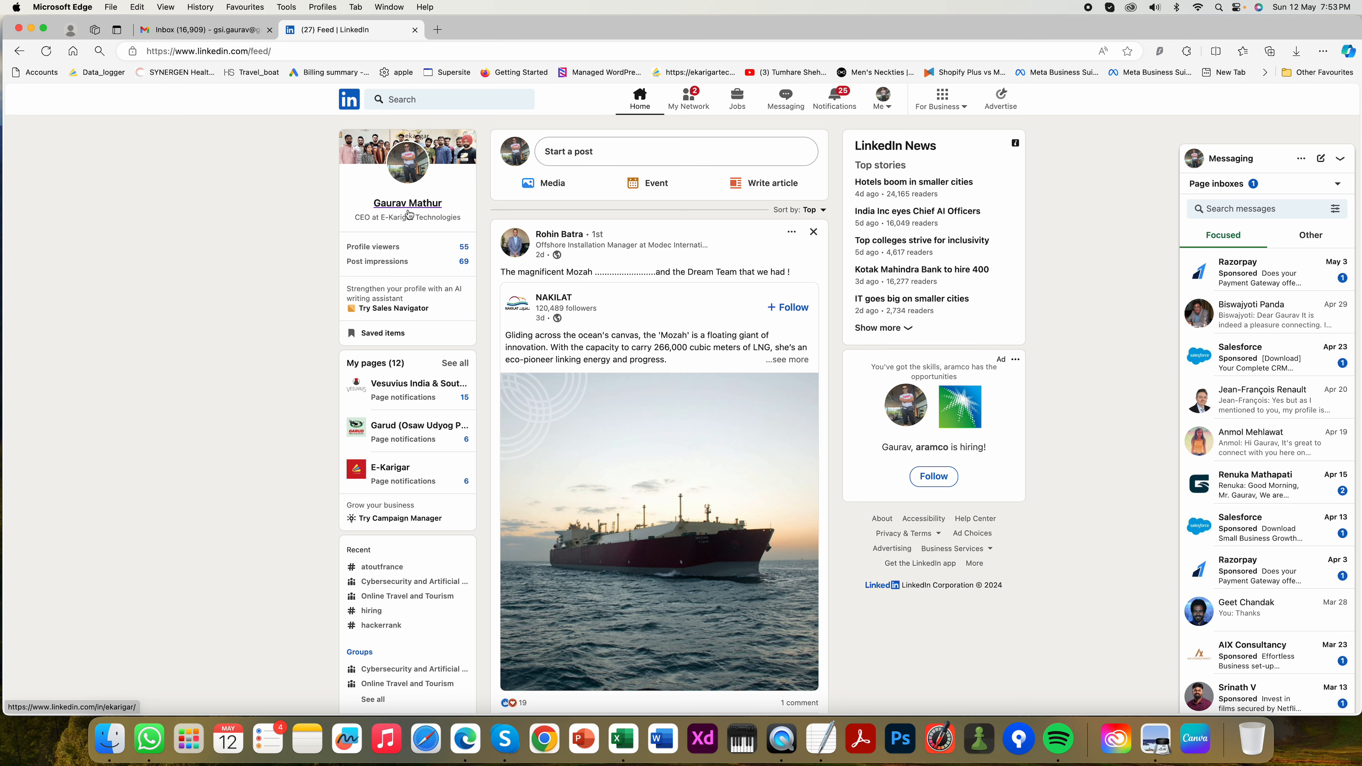
click(885, 108)
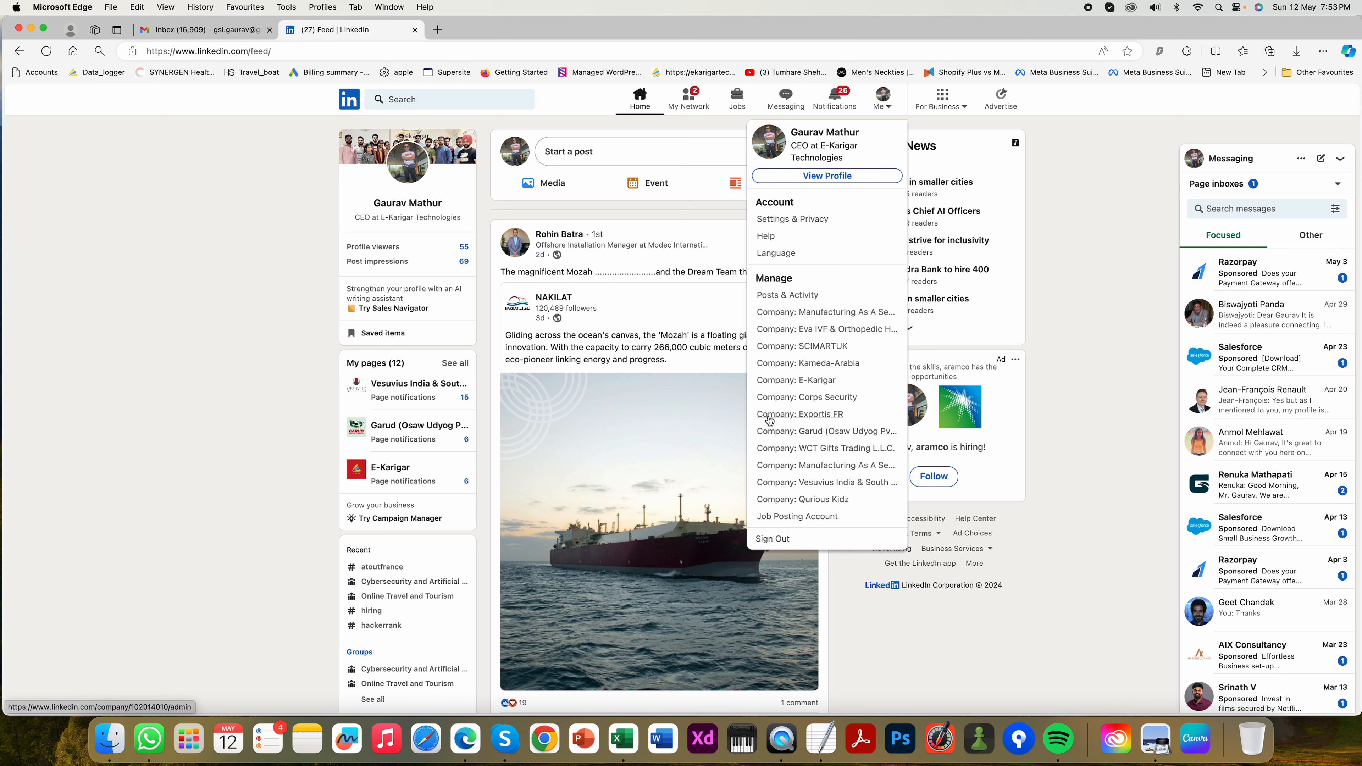
click(808, 420)
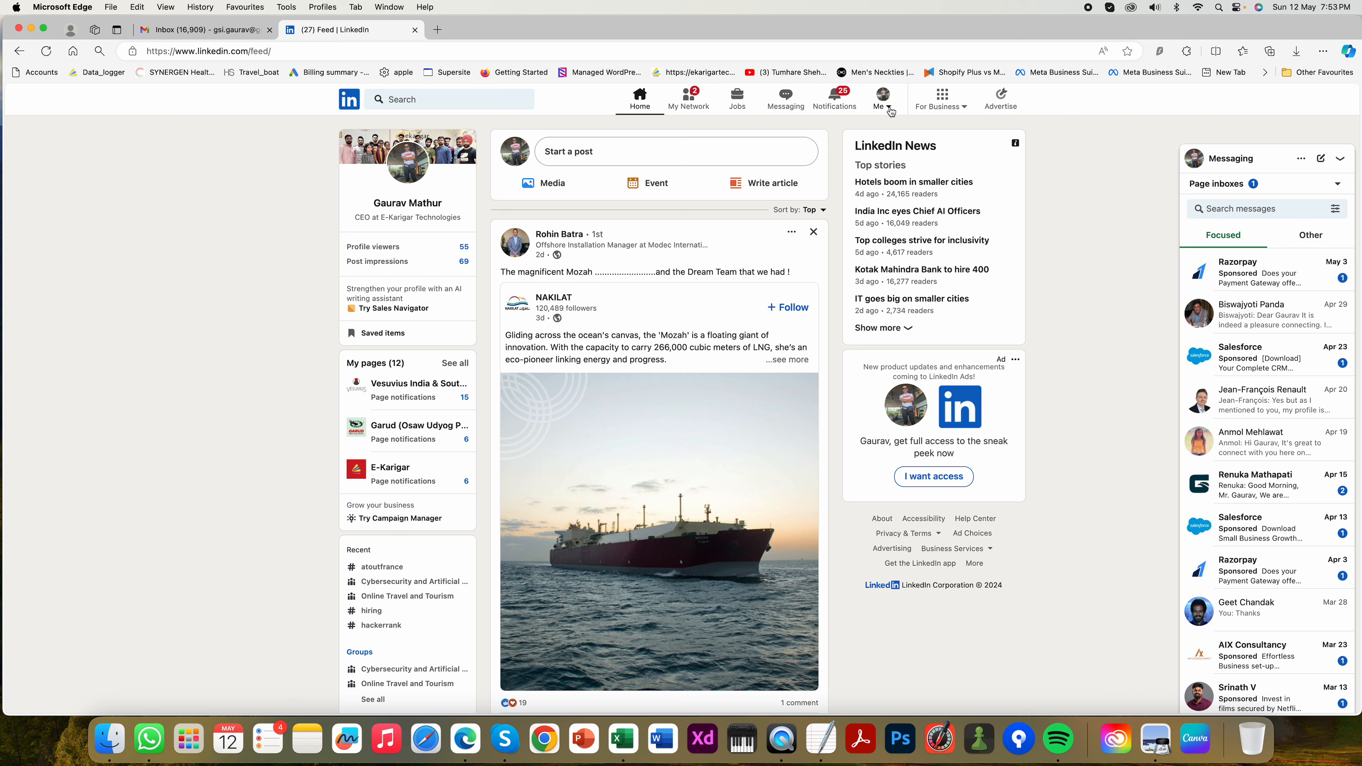
click(890, 111)
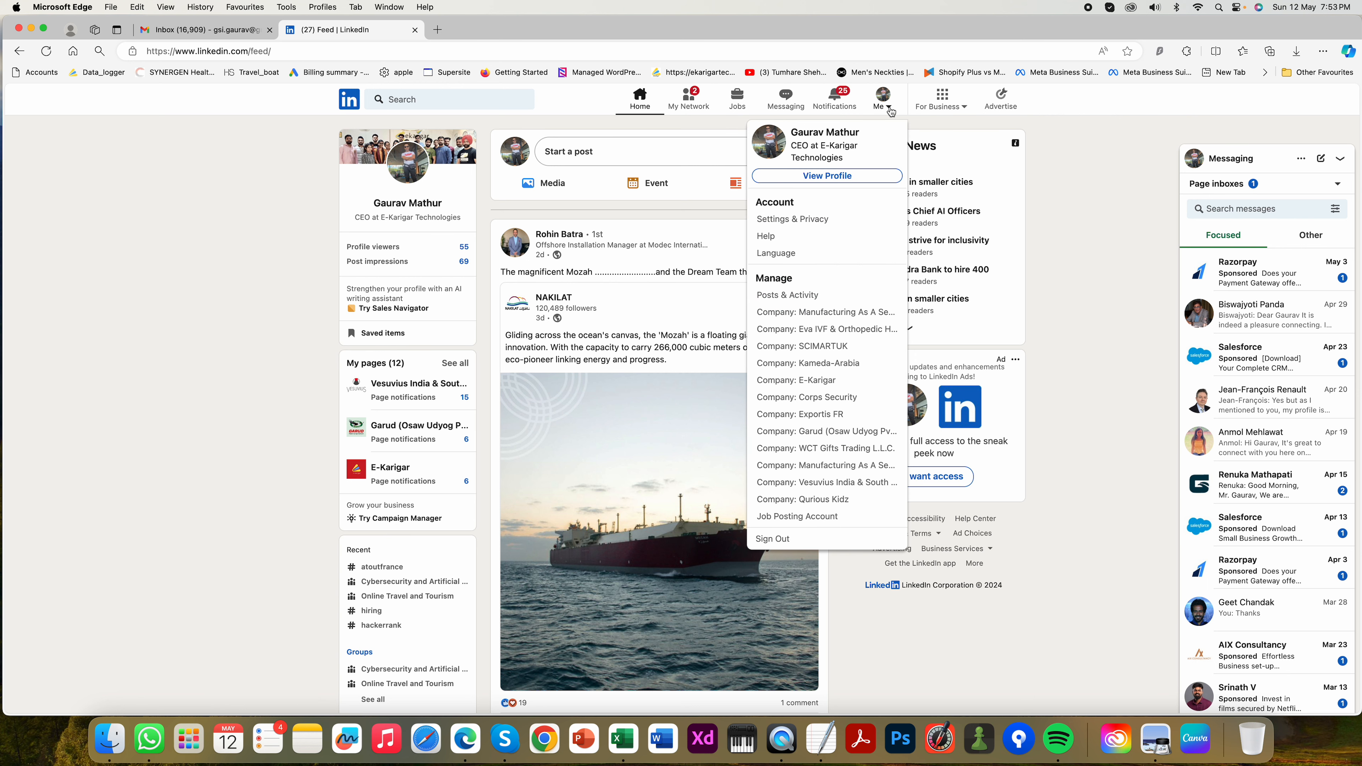
click(822, 414)
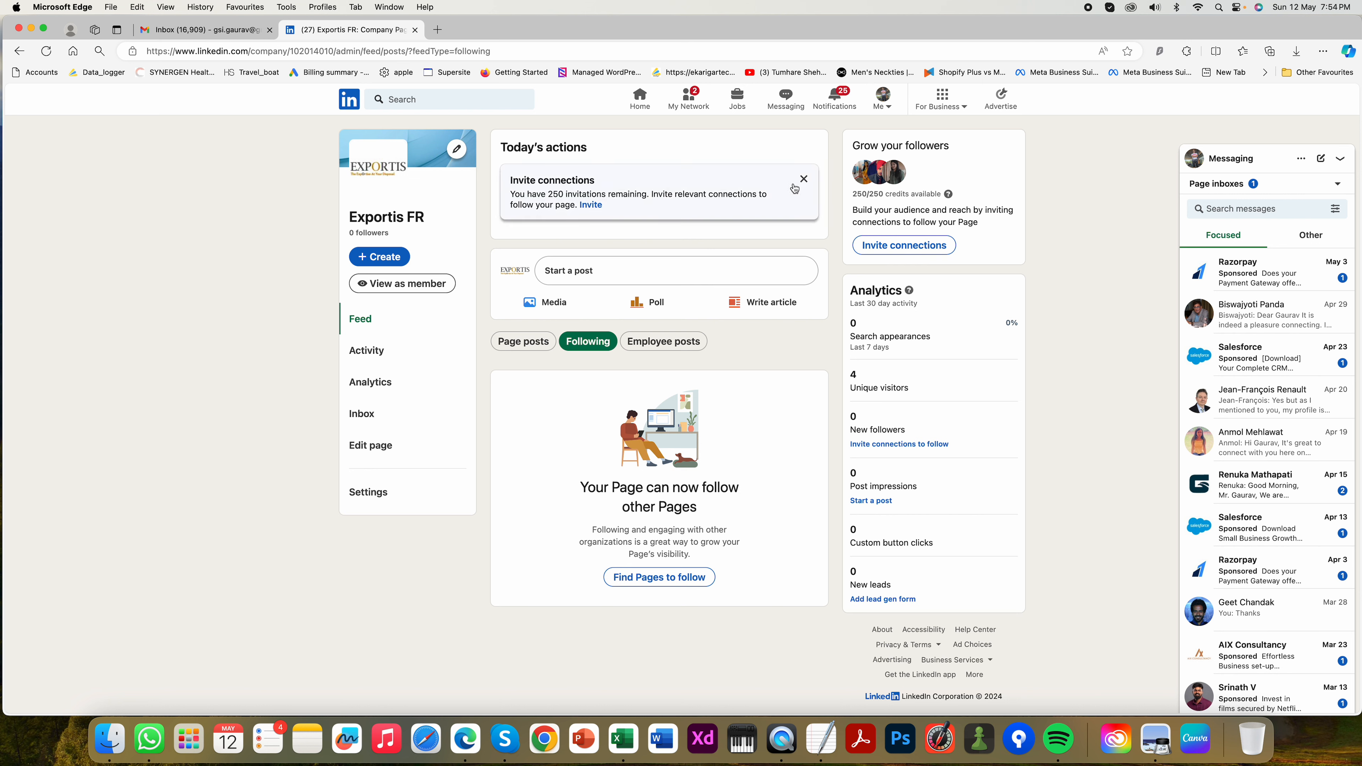
- Dismiss the suggestion to invite connections and start a new post as Exportis FR
click(804, 182)
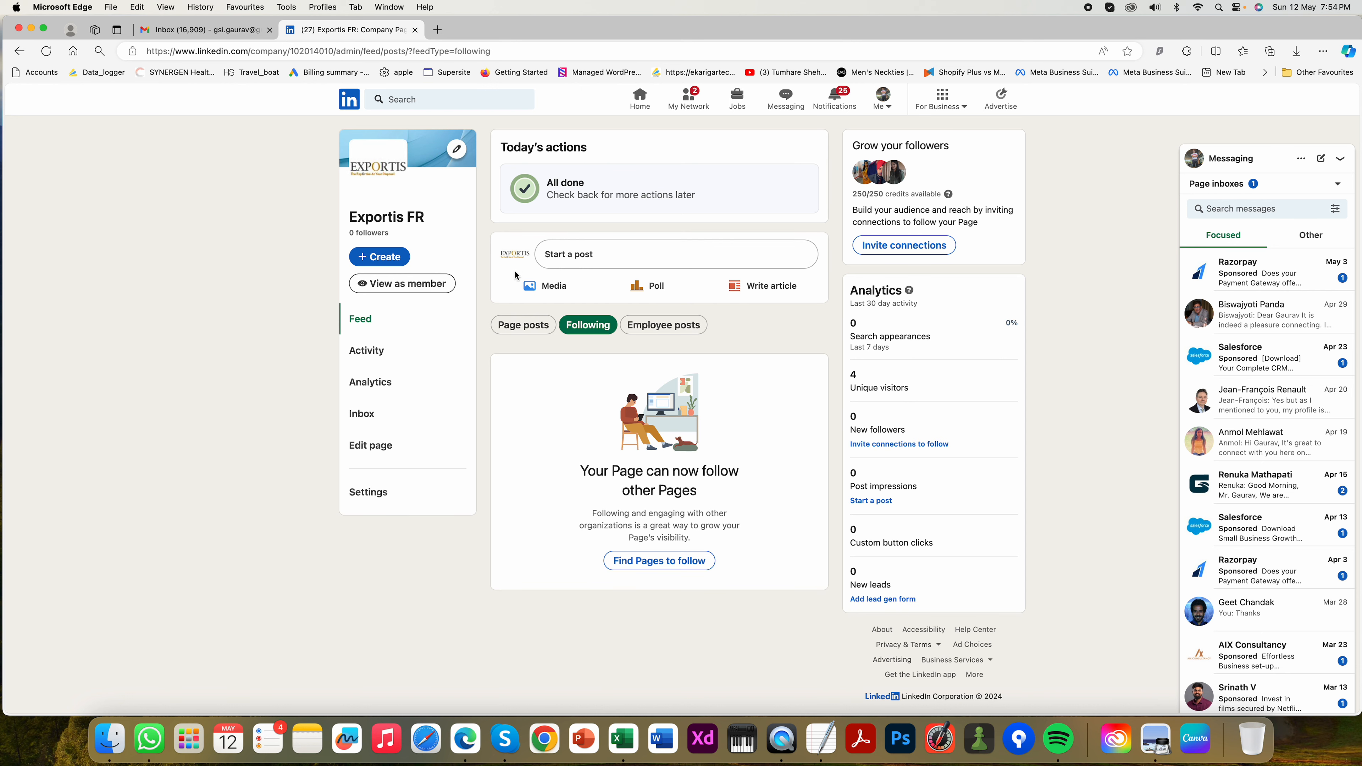
click(571, 262)
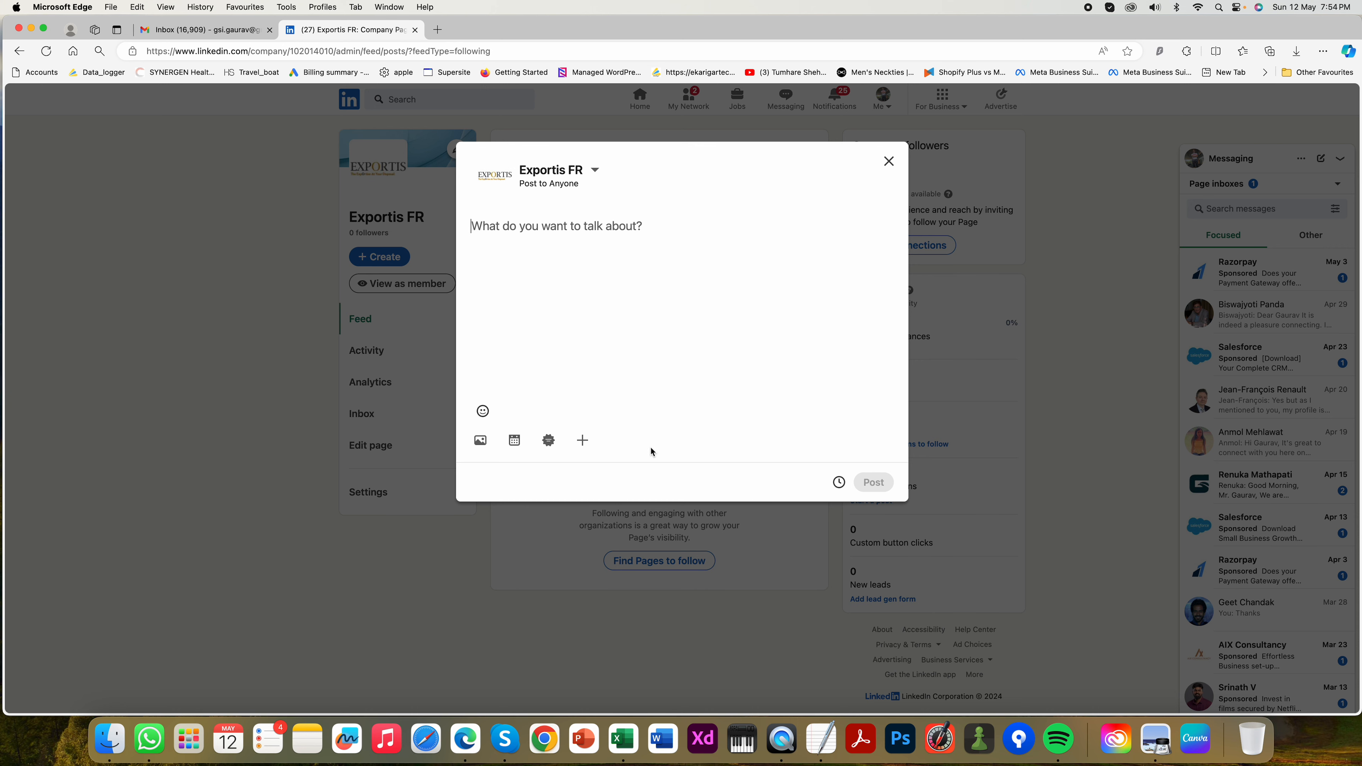
- Switch to Word and open the recent document Creative For LinkedIn
click(663, 738)
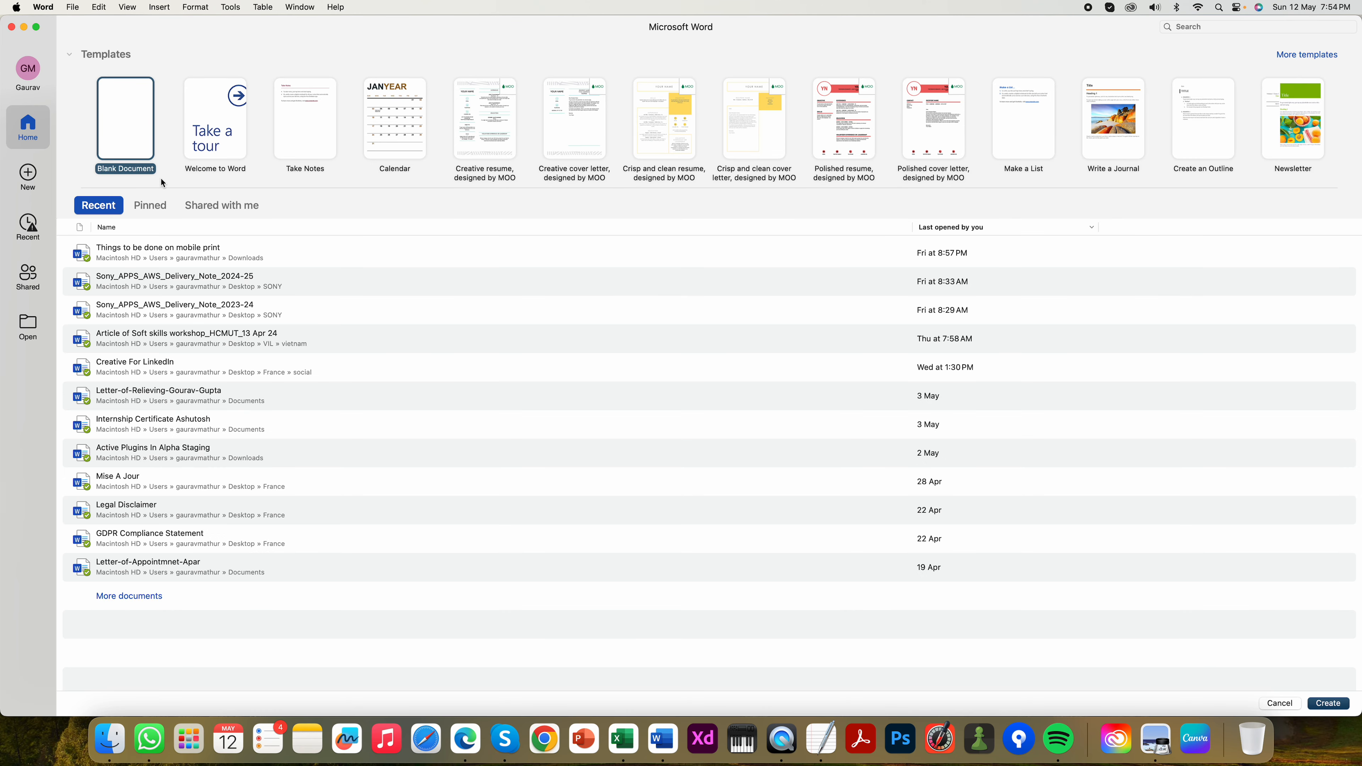
double_click(188, 374)
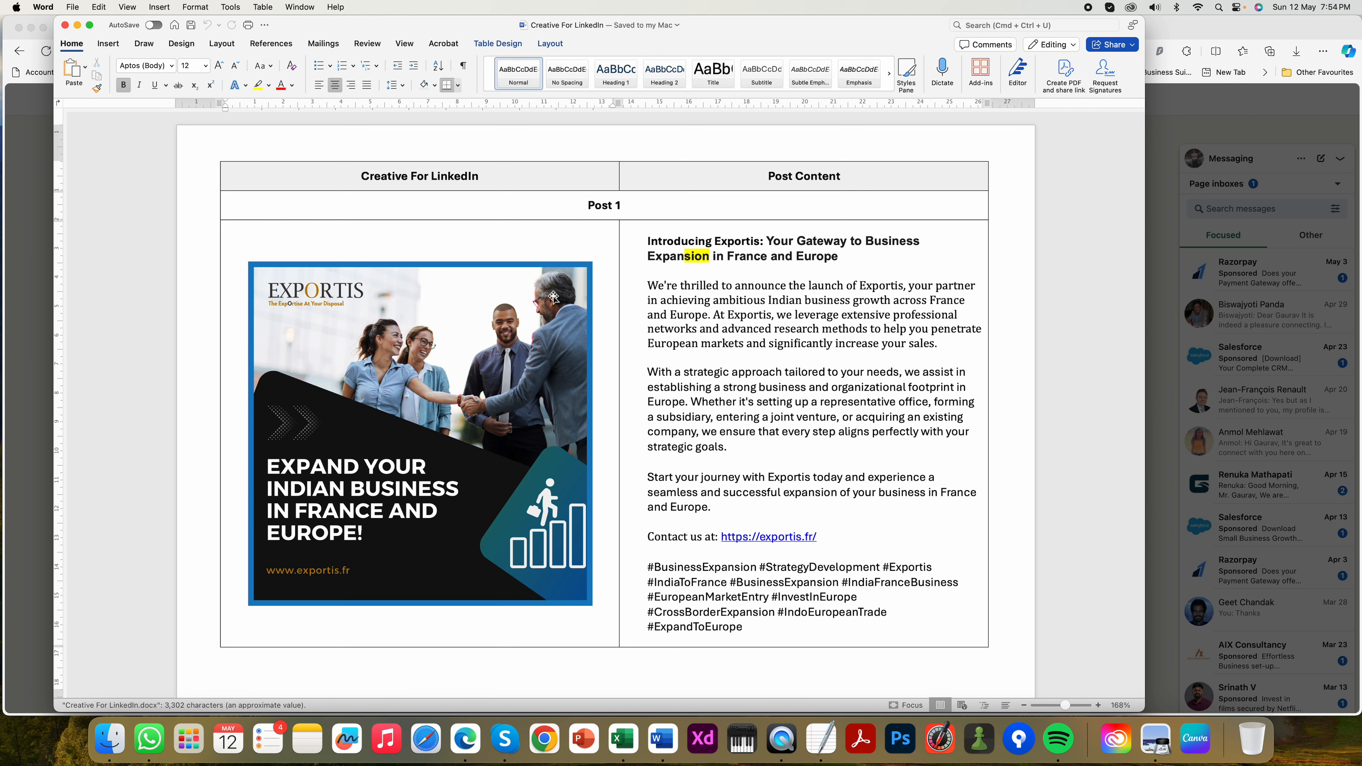
click(292, 300)
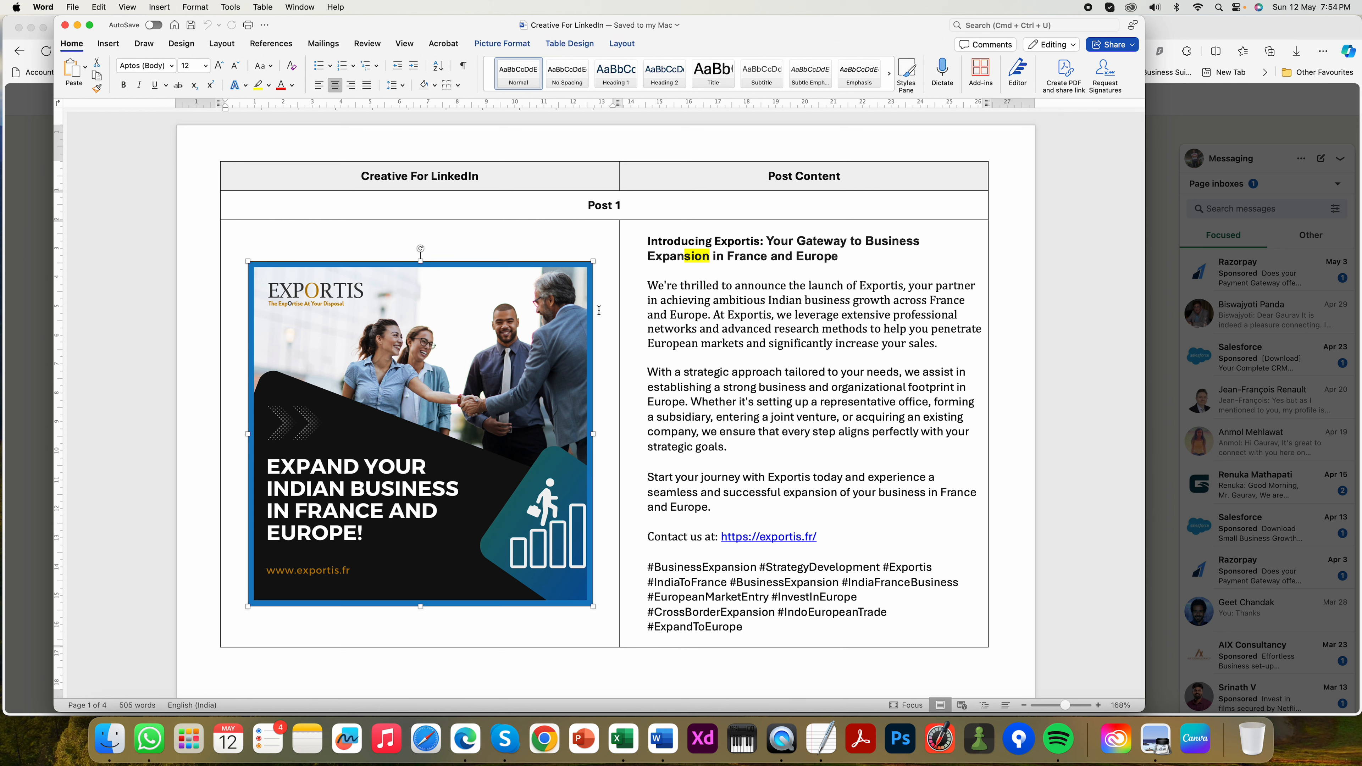
click(780, 418)
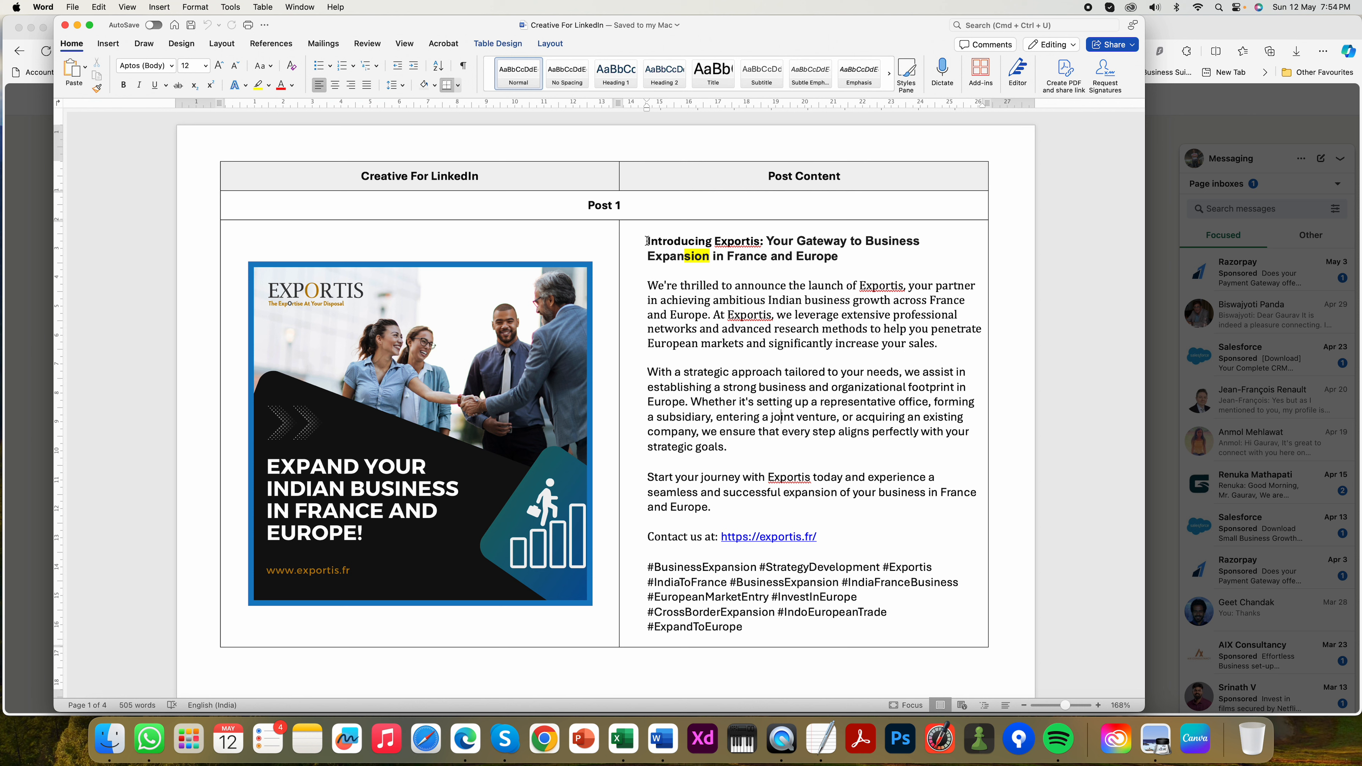
- Copy the entire Post 1 content, including the hashtags, and paste it into the new LinkedIn post in Edge
drag(647, 241, 920, 610)
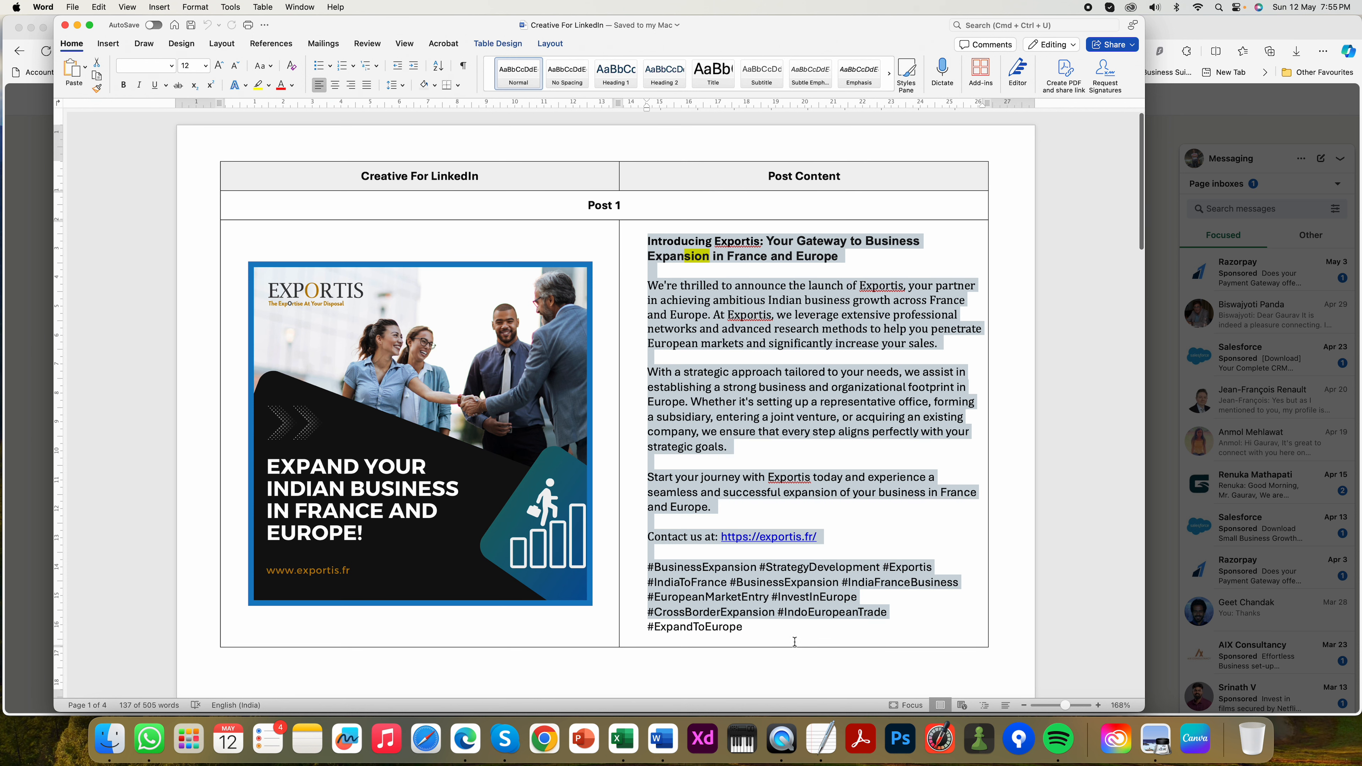
drag(754, 632, 754, 632)
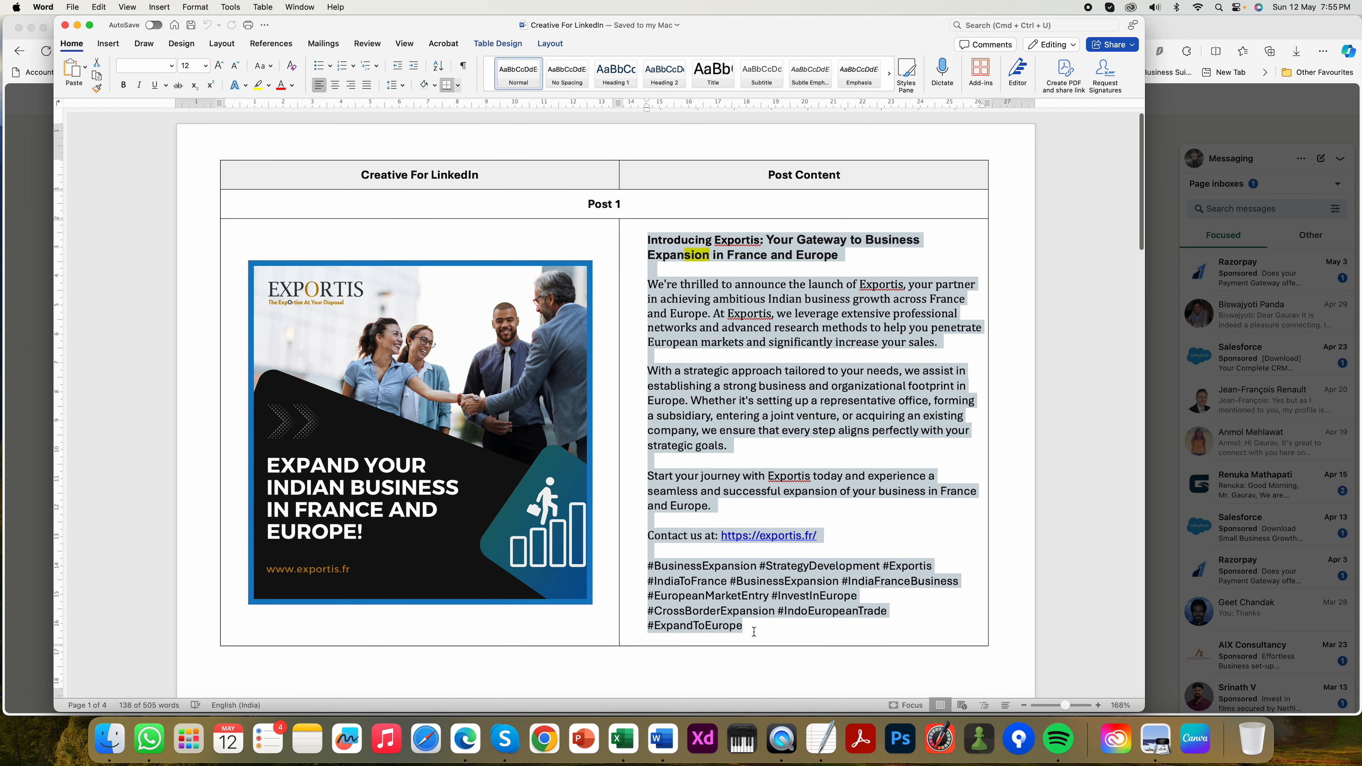
key(super+c)
key(super+Tab)
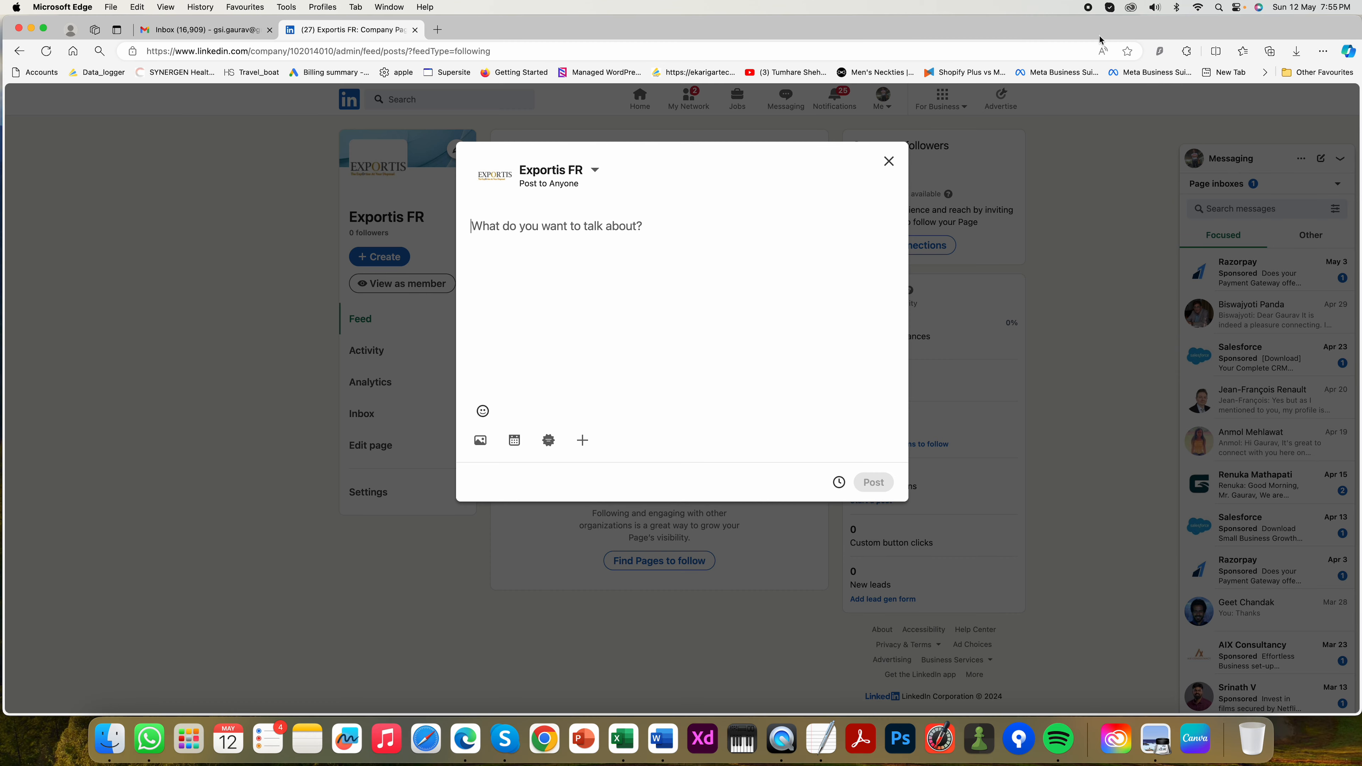
key(super+v)
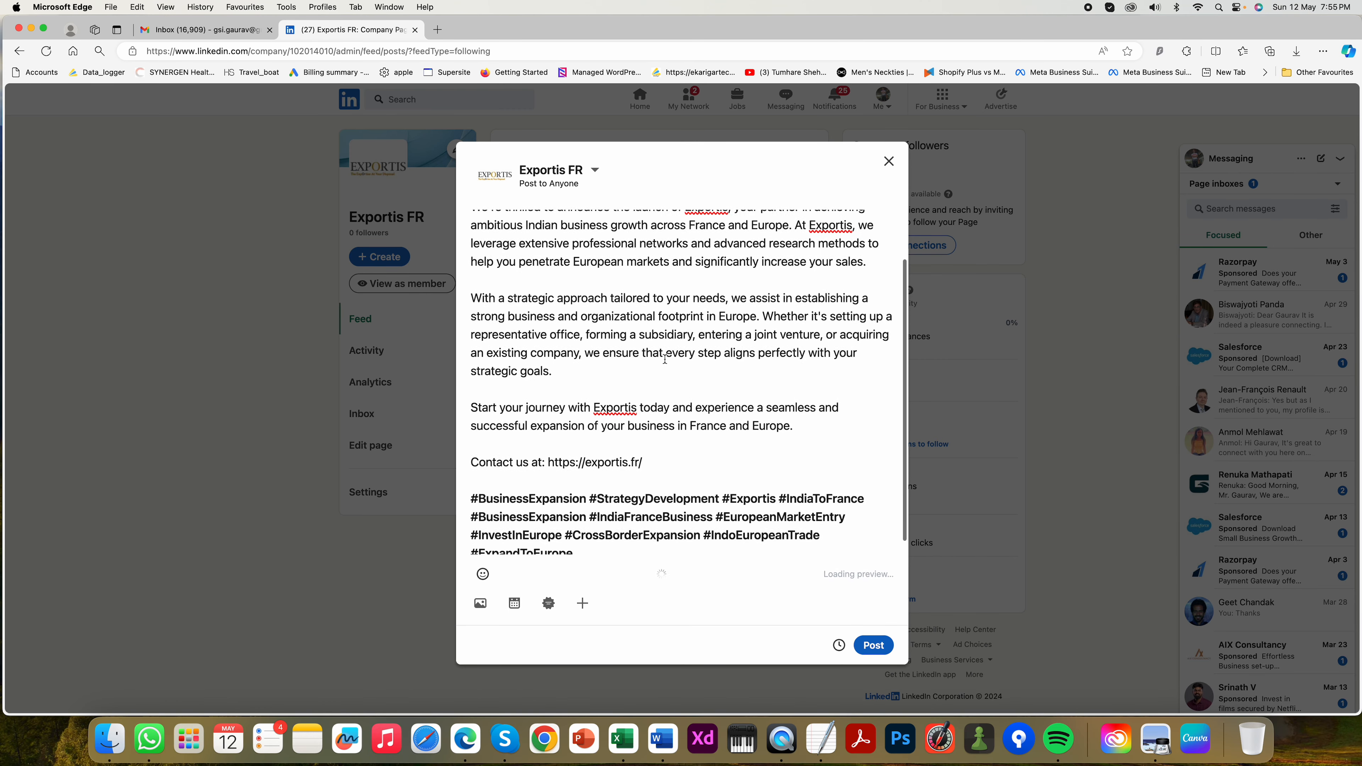
- Review the pasted post text and remove the link preview generated from the exportis.fr address
scroll(485, 252, up, 3)
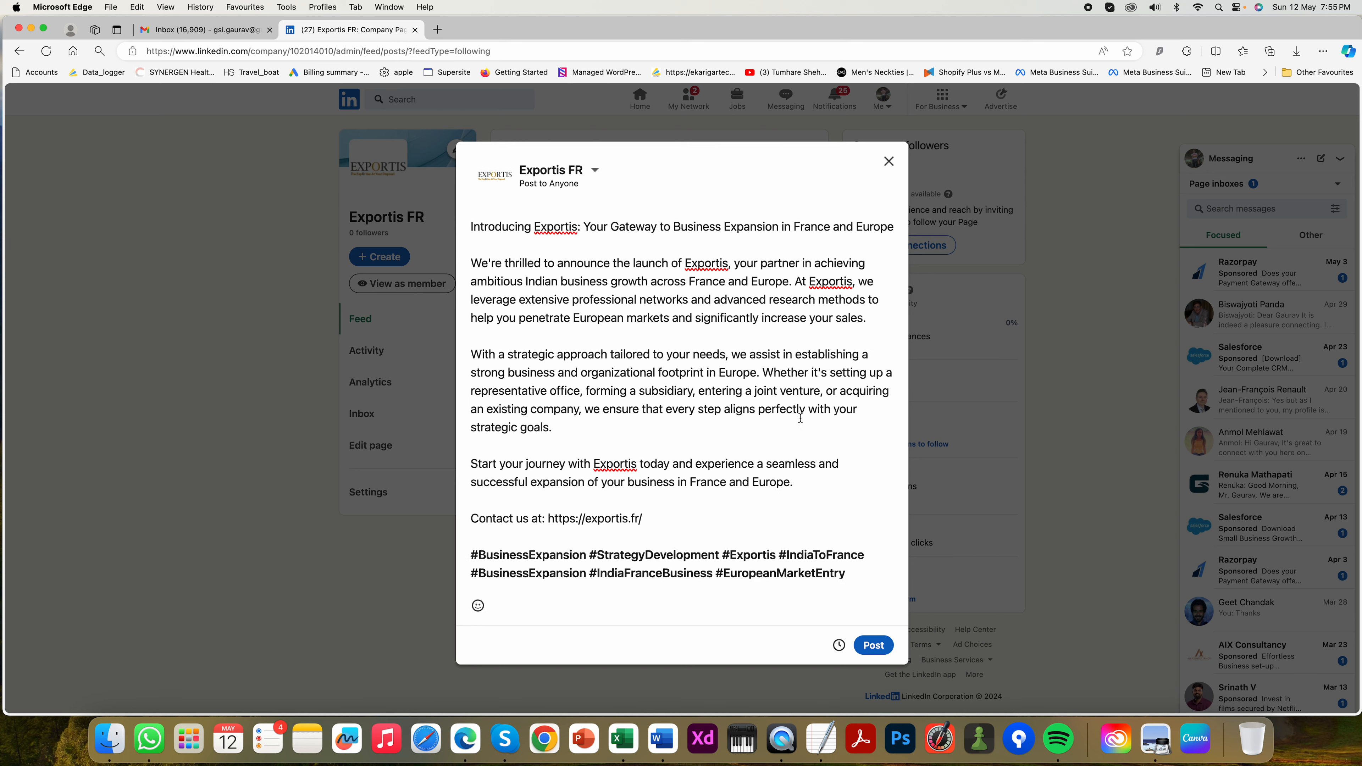
scroll(801, 418, down, 10)
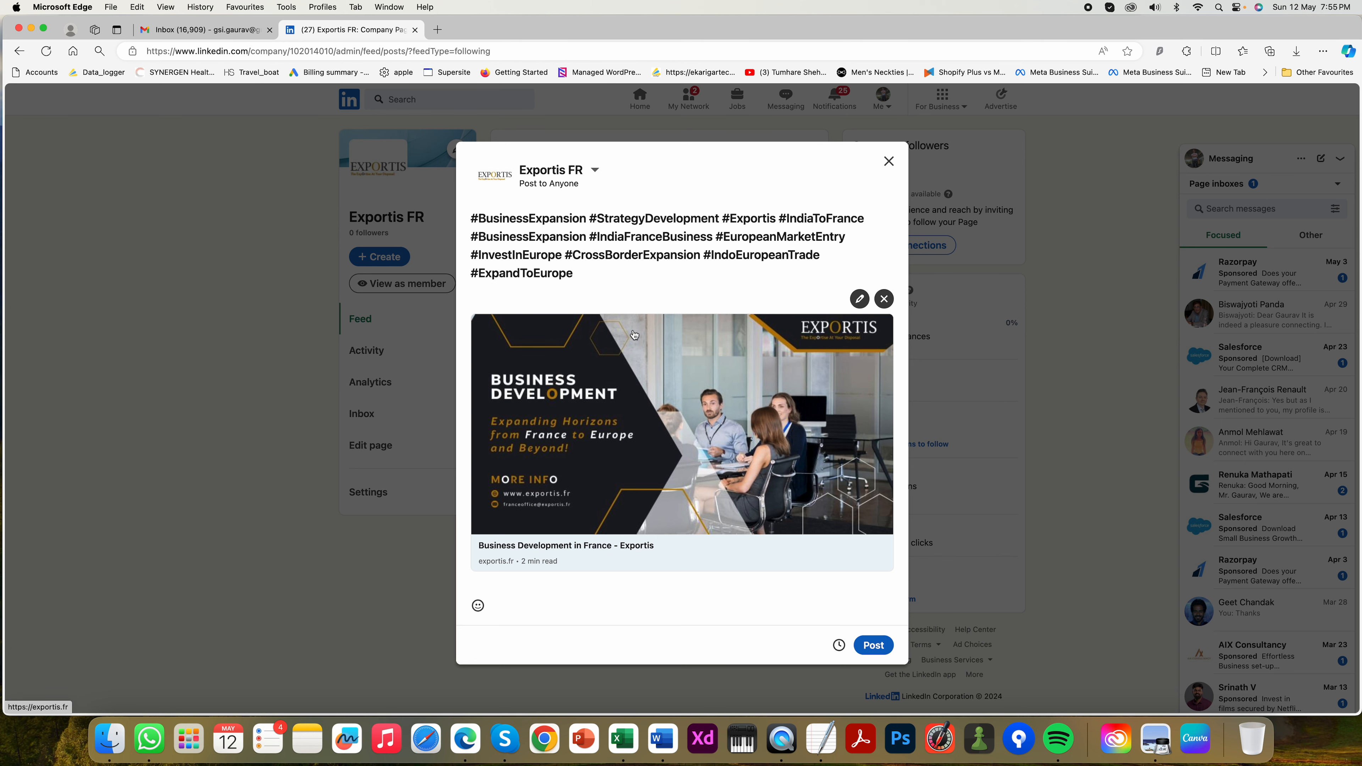
scroll(634, 334, up, 5)
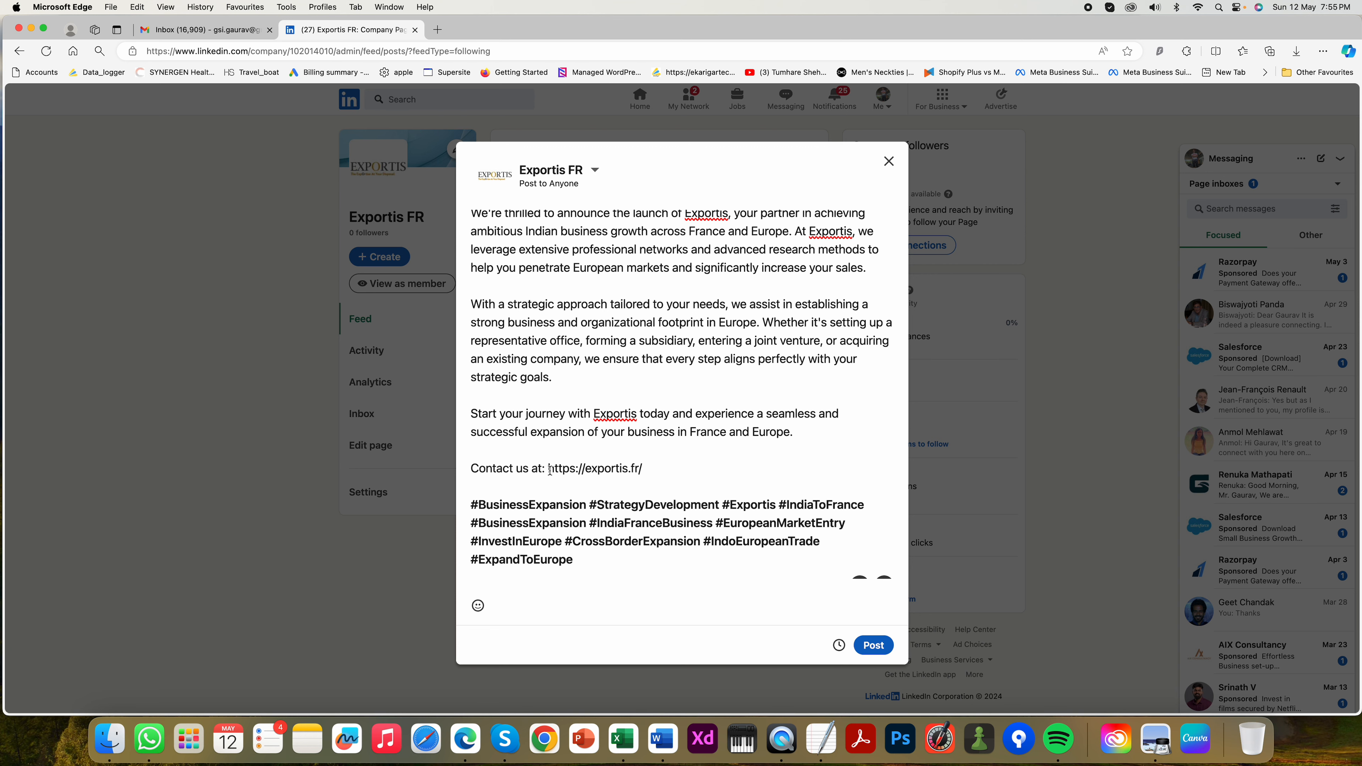
drag(549, 469, 654, 476)
scroll(655, 477, down, 5)
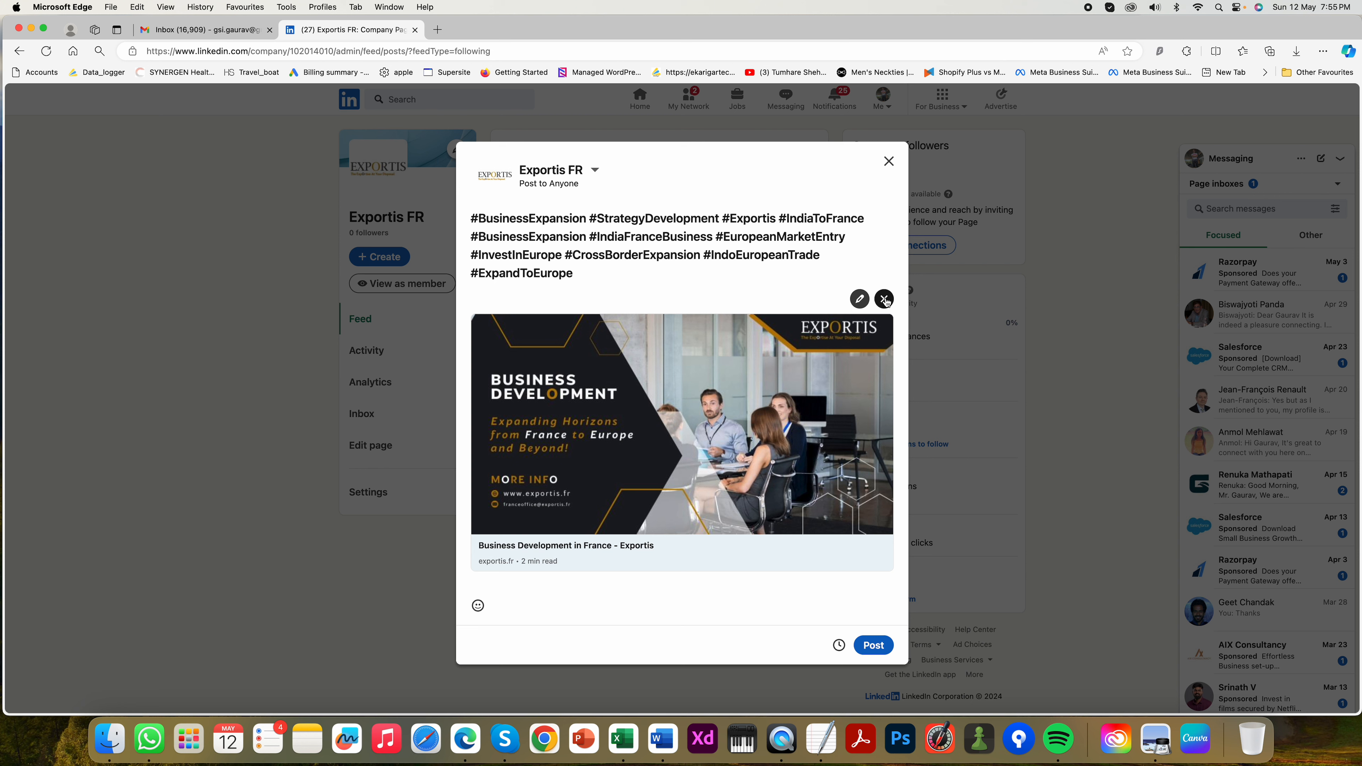
click(884, 300)
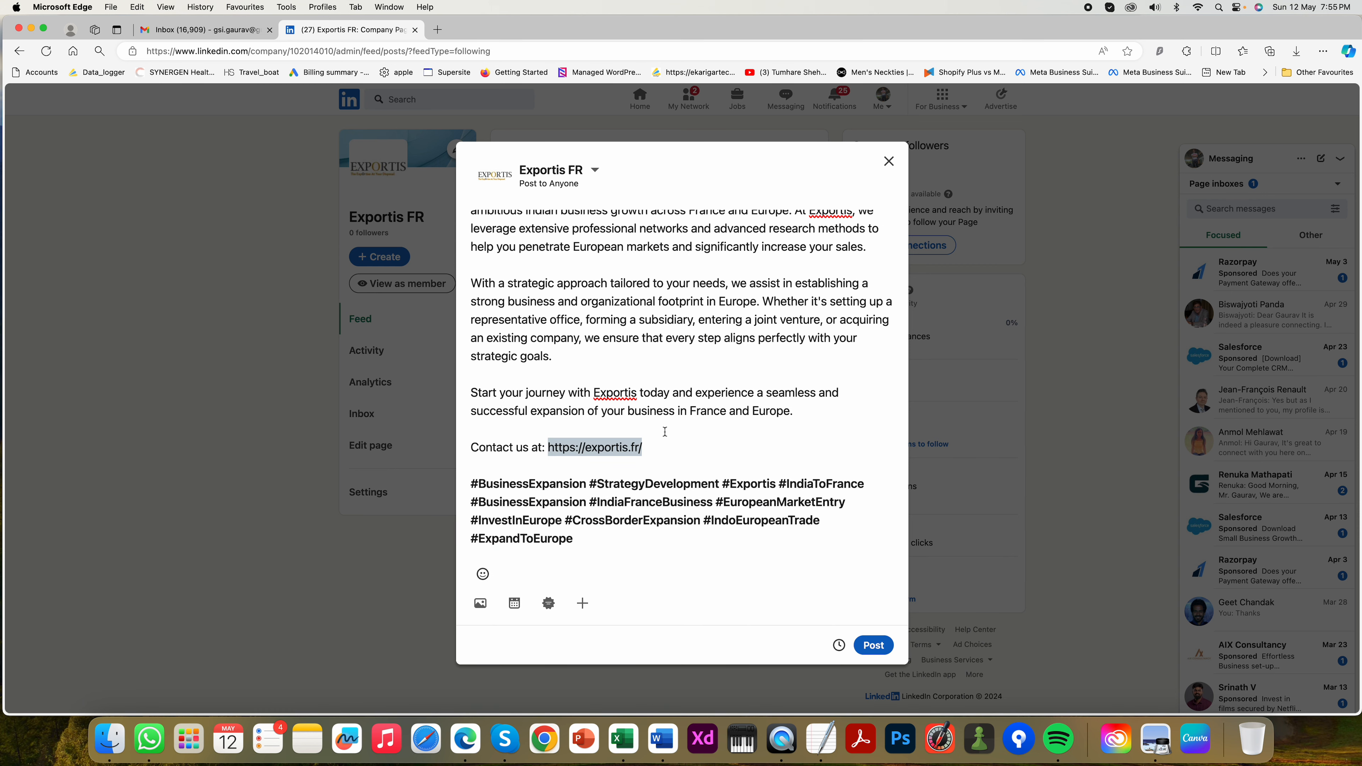
click(682, 431)
scroll(677, 387, up, 3)
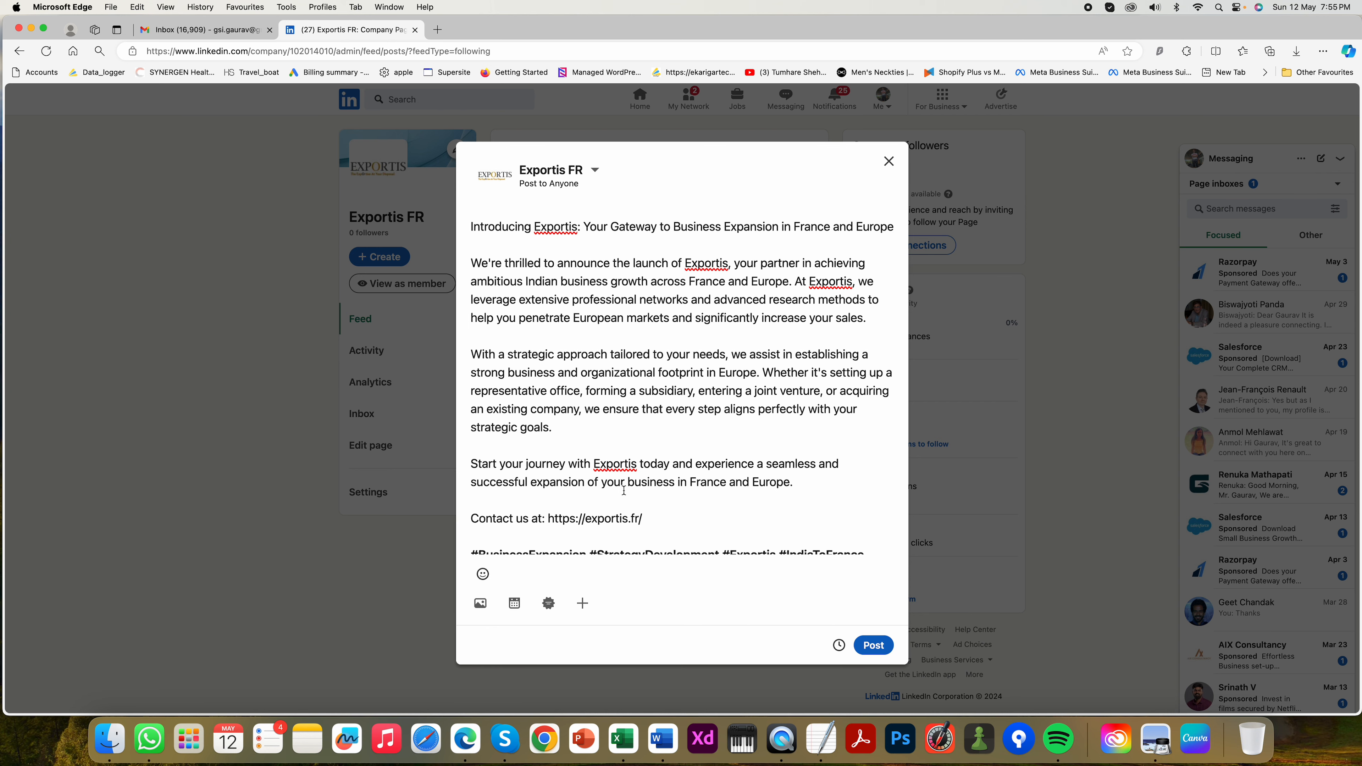
- Check the formatting of the Post 1 heading in the Word document and return to the LinkedIn post
click(661, 740)
click(699, 266)
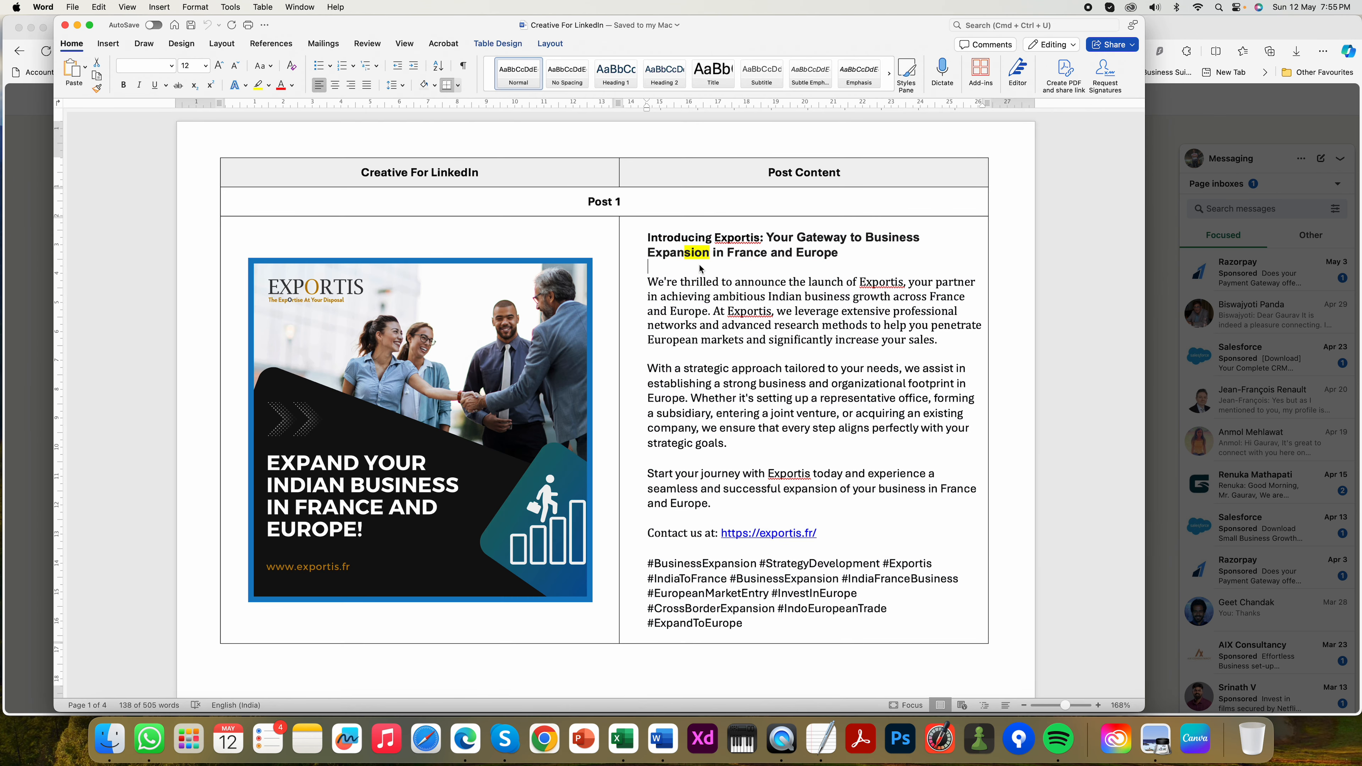
drag(648, 240, 698, 267)
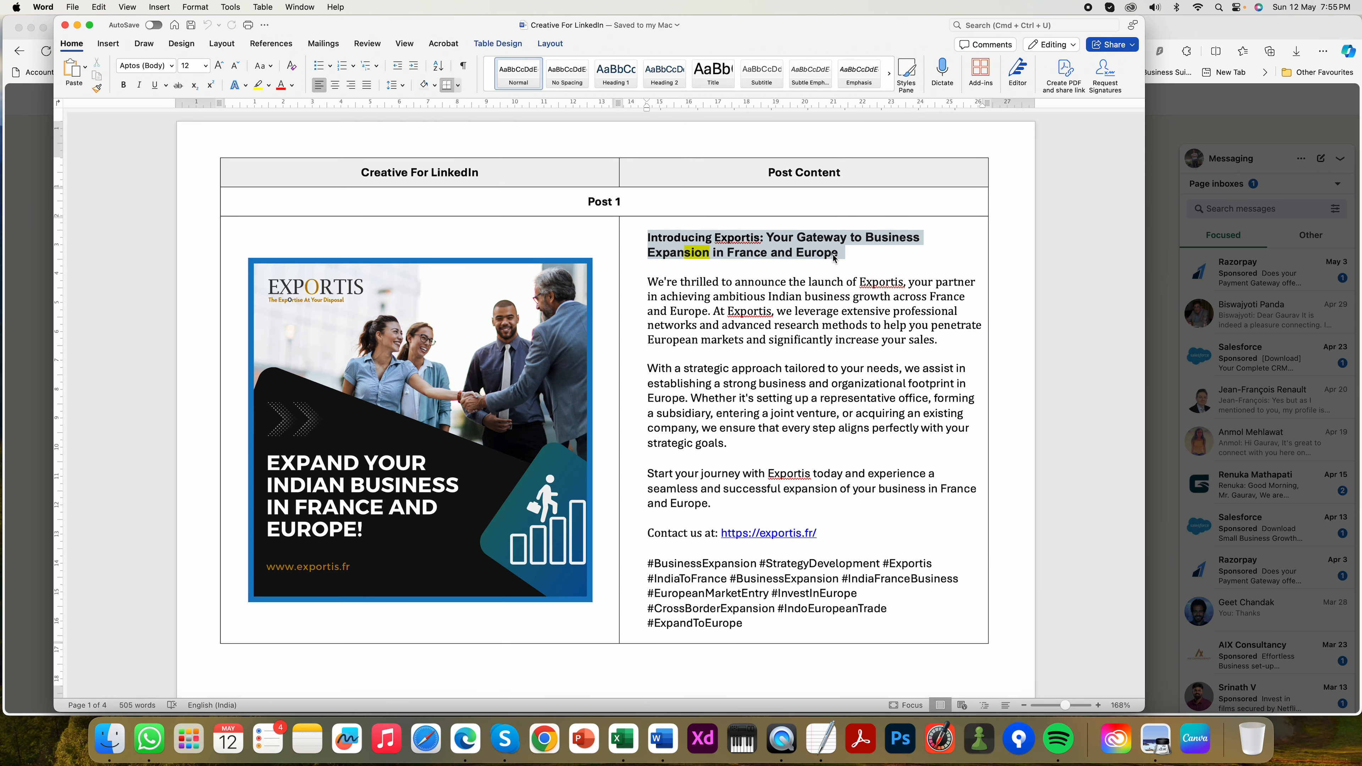
click(44, 311)
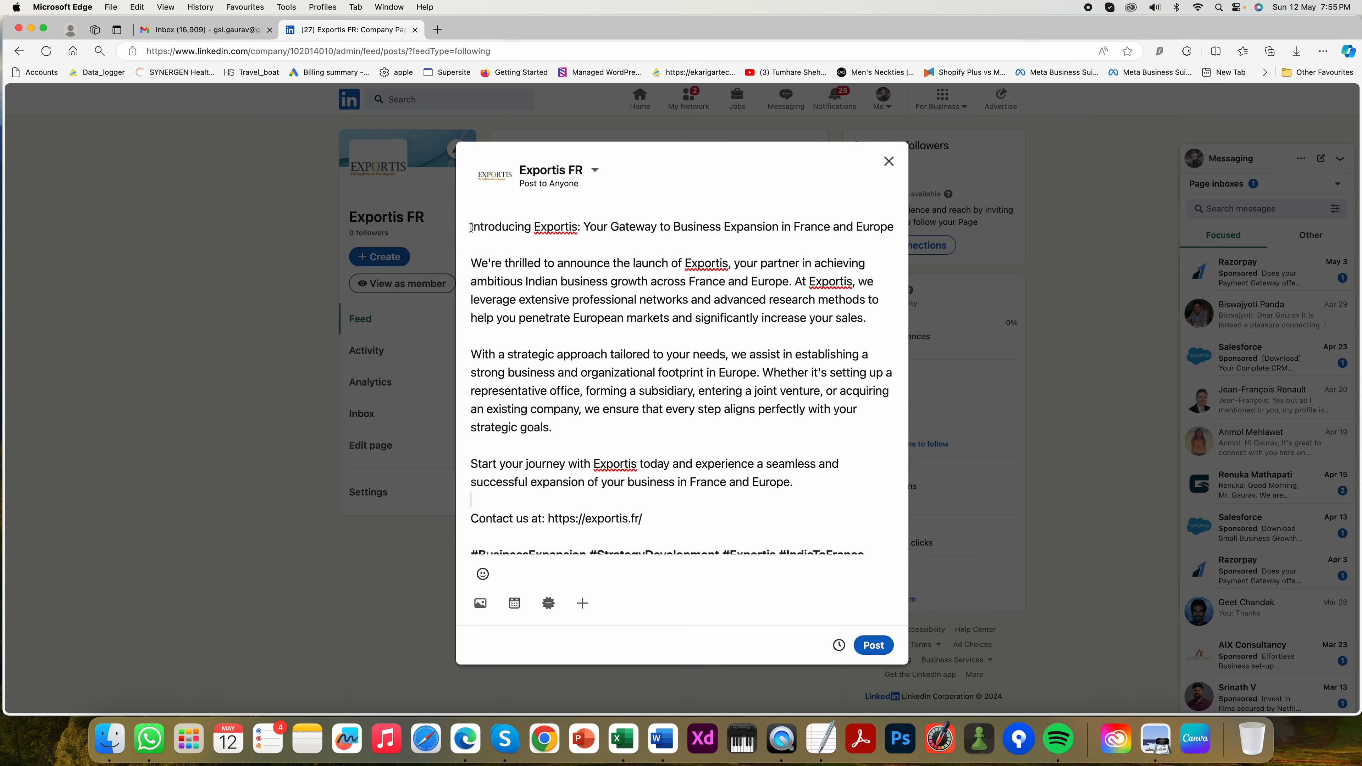
- Copy the post's heading line "Introducing Exportis: Your Gateway to Business Expansion in France and Europe"
drag(470, 227, 893, 231)
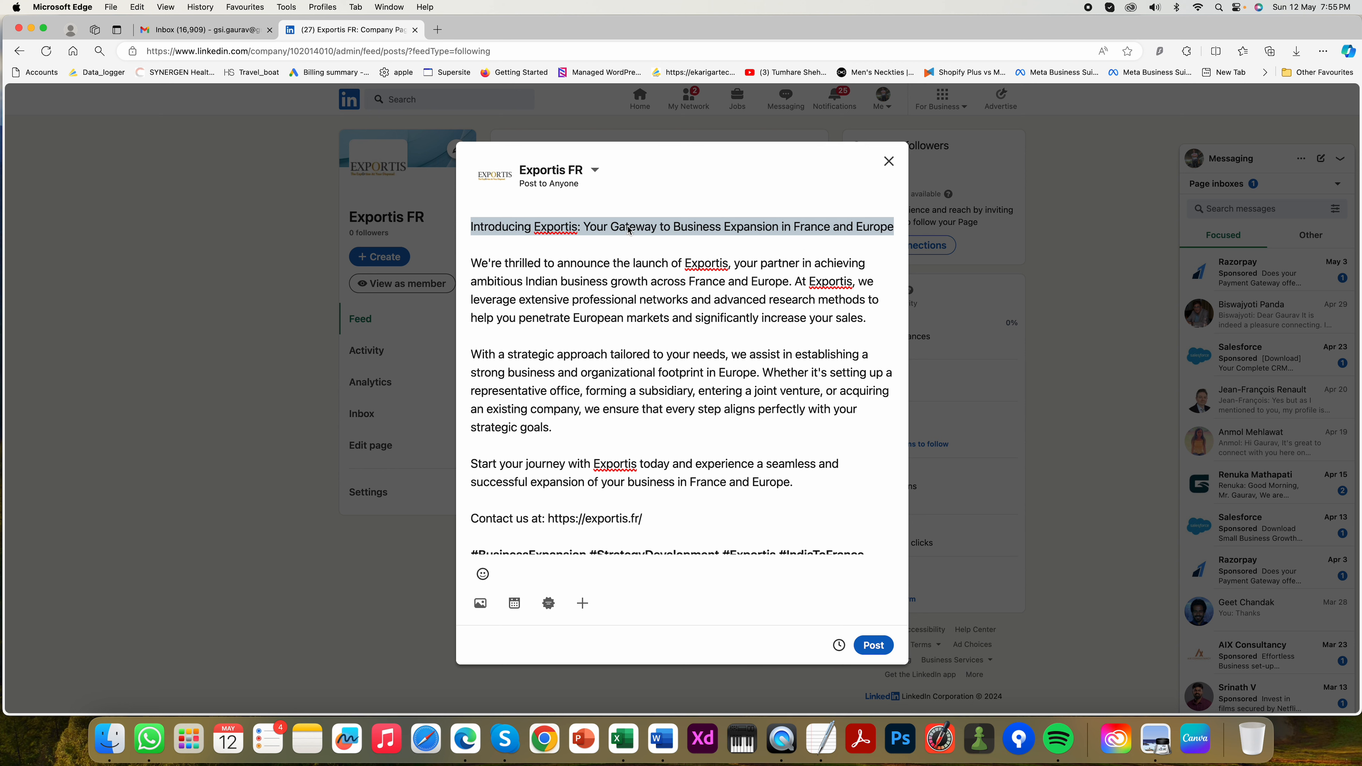
click(591, 232)
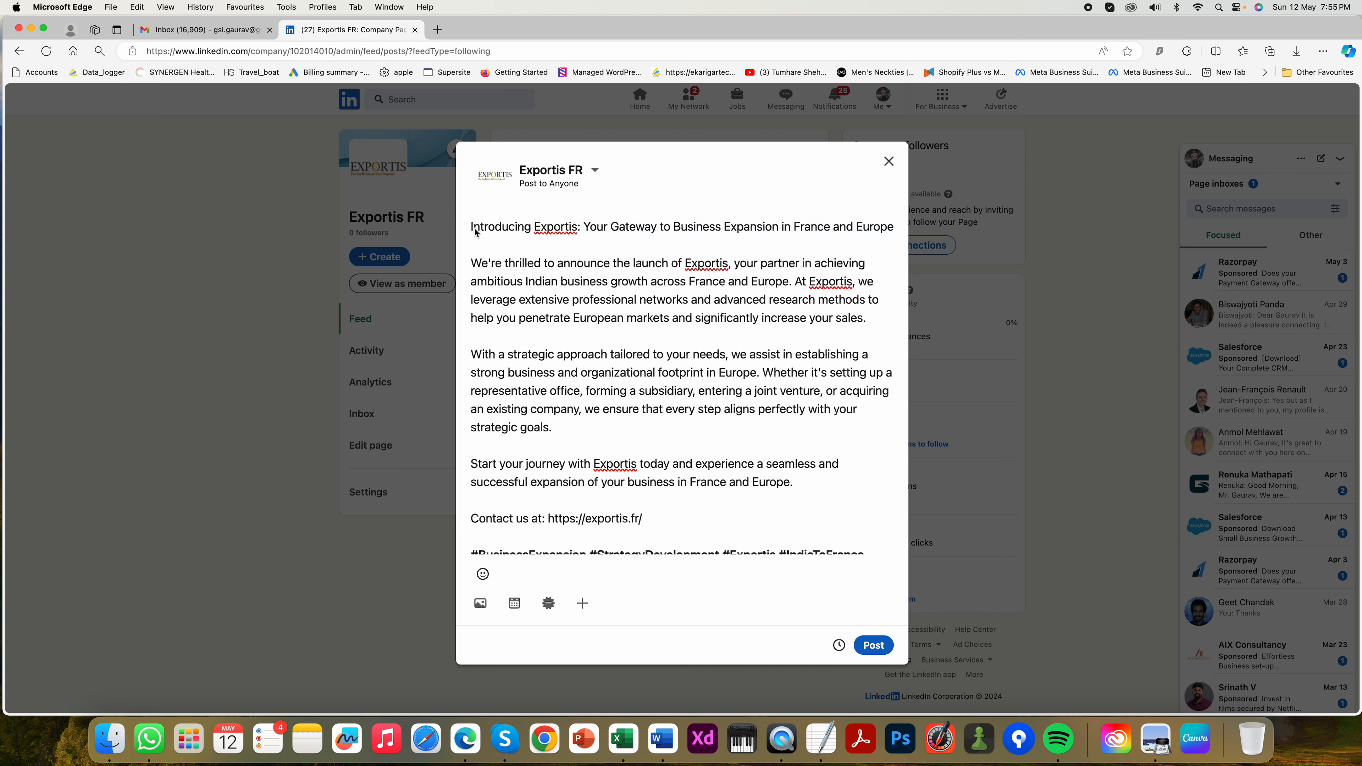
click(508, 228)
drag(471, 228, 893, 228)
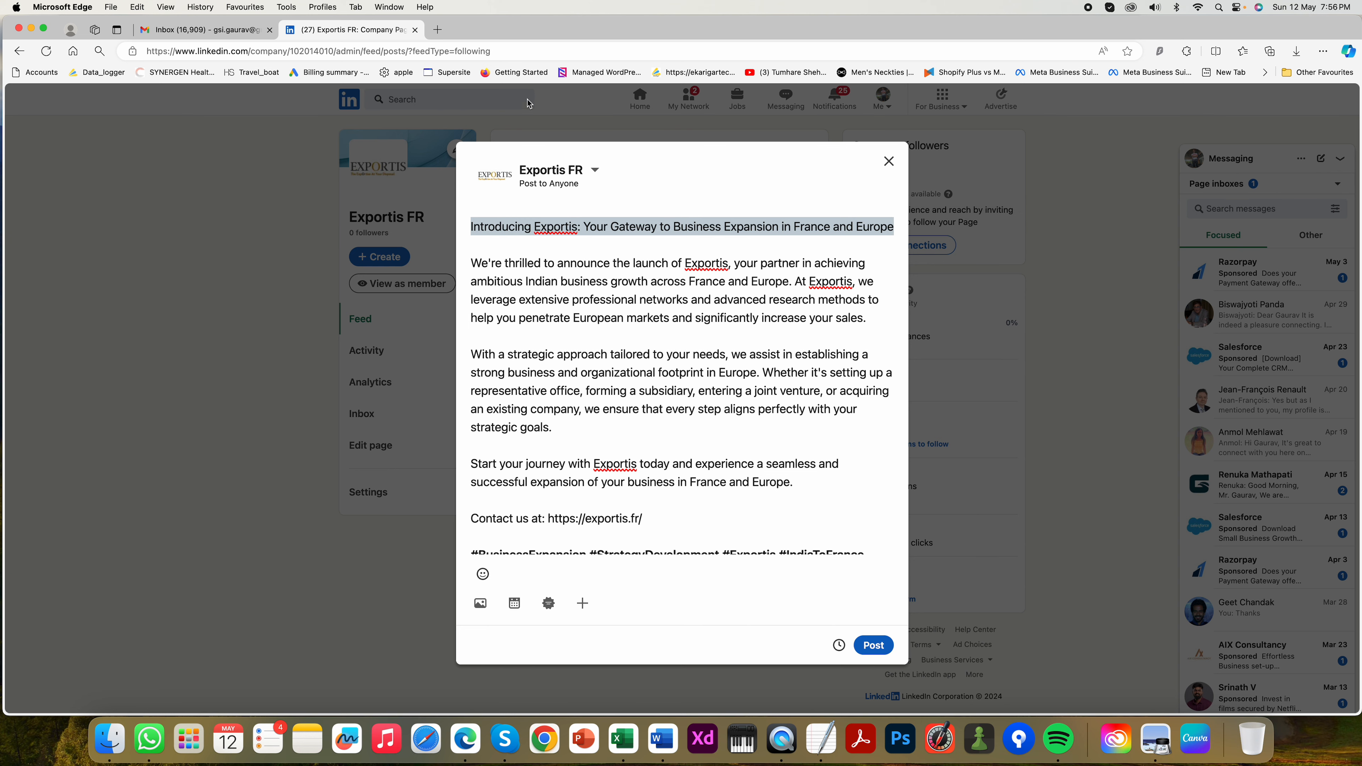
- Search the web for "make text bold online" in a new browser tab and open LingoJam's Bold Text Generator
click(437, 30)
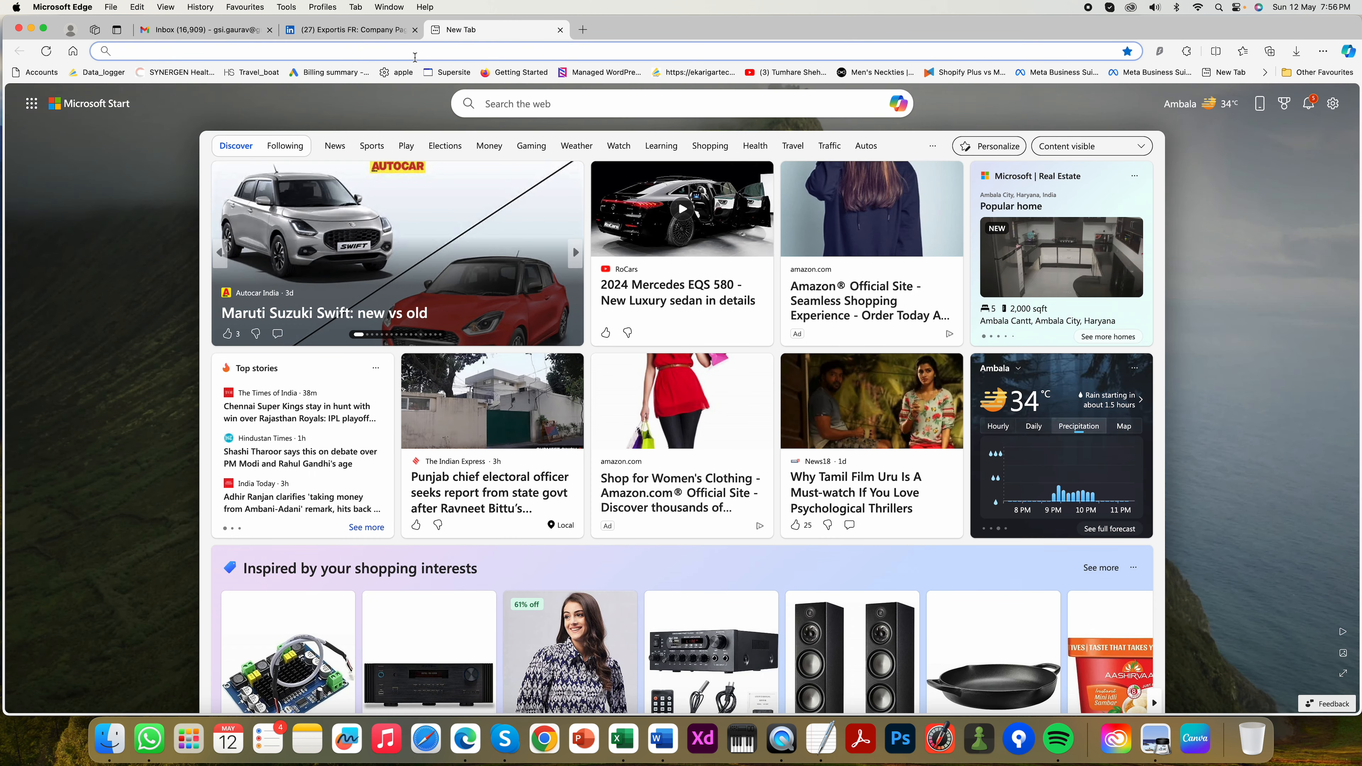
text(make)
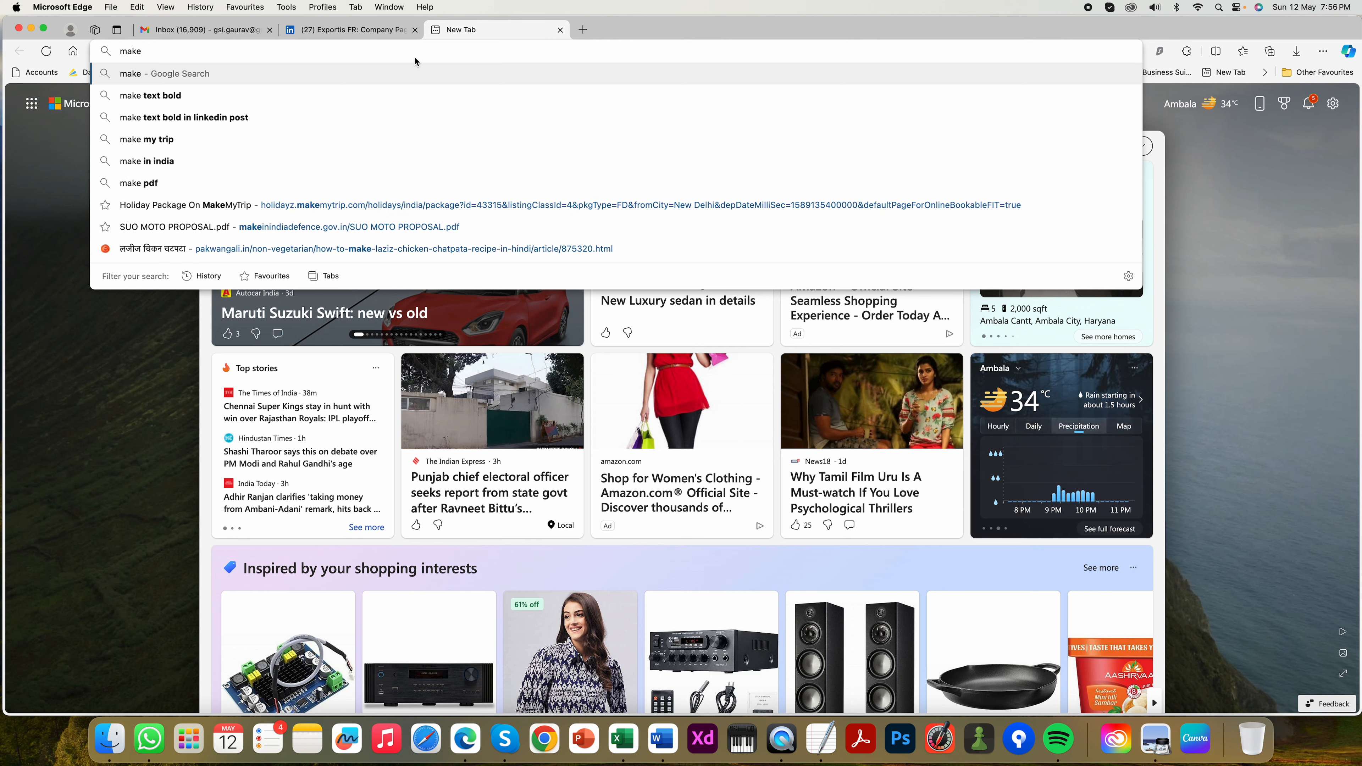
text( text bold o)
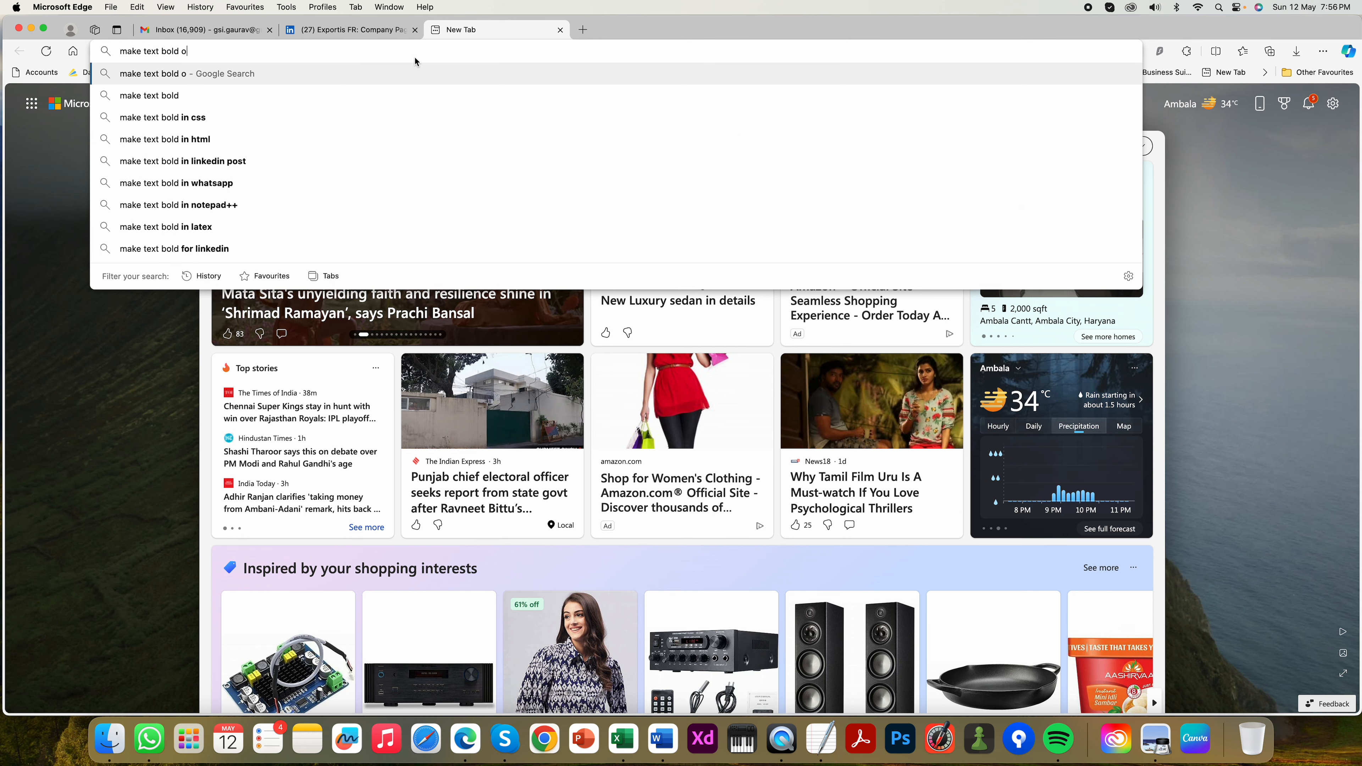
text(nline)
key(Return)
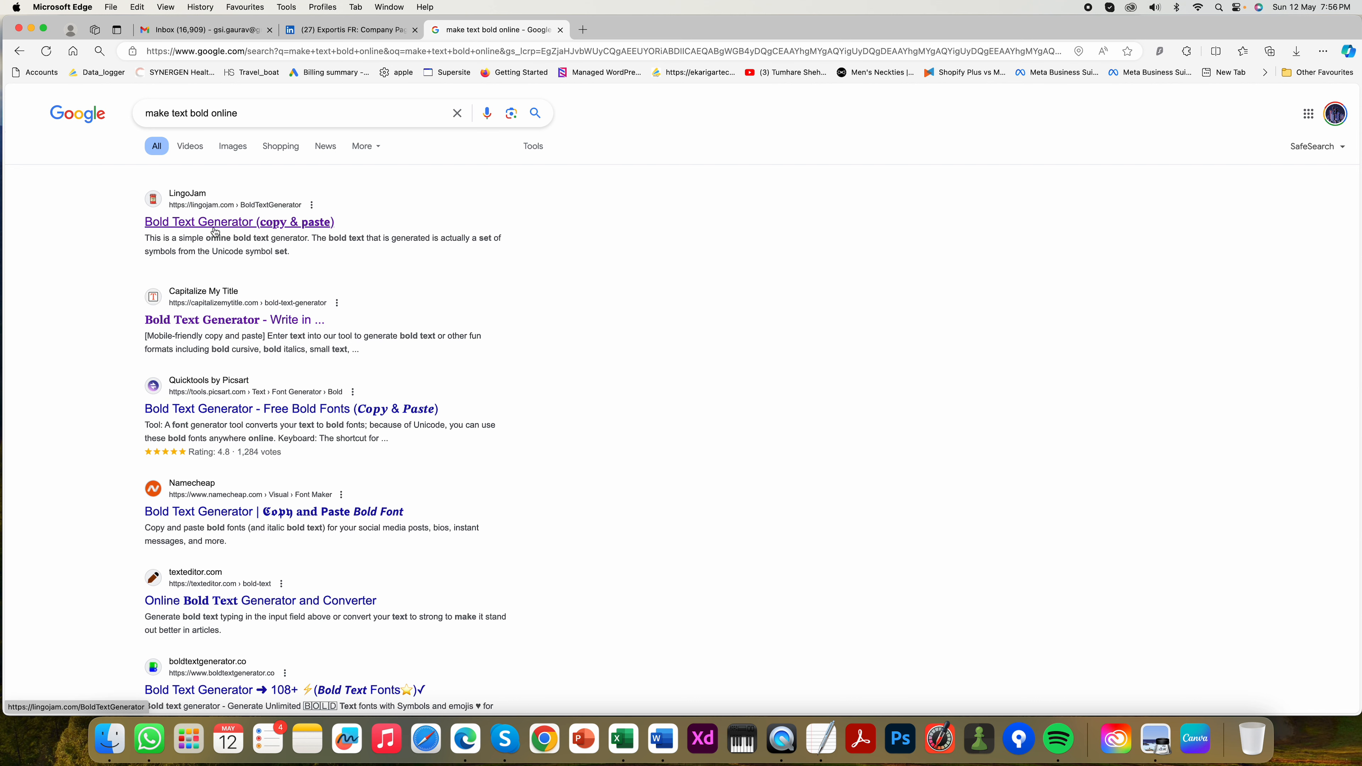
click(287, 222)
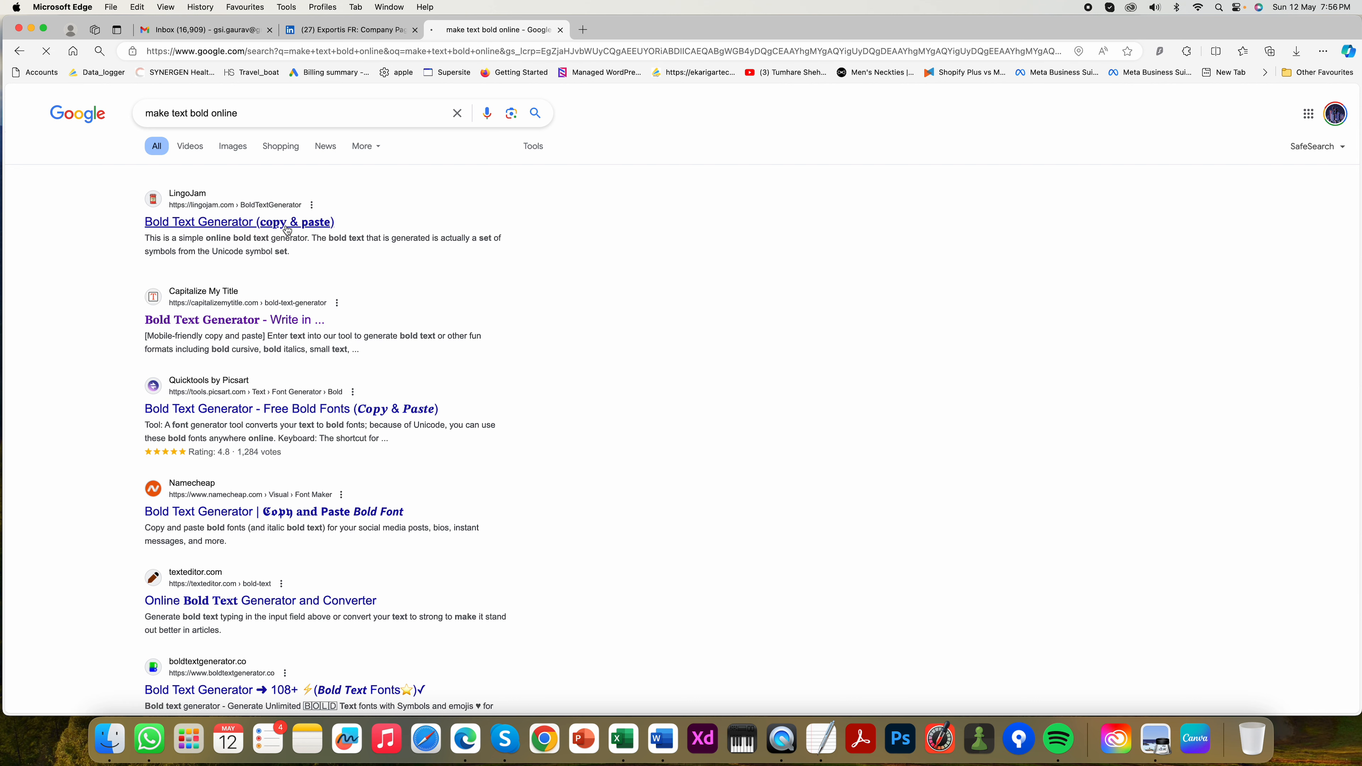
- Paste the copied heading into the Bold Text Generator as the normal text to convert
click(52, 217)
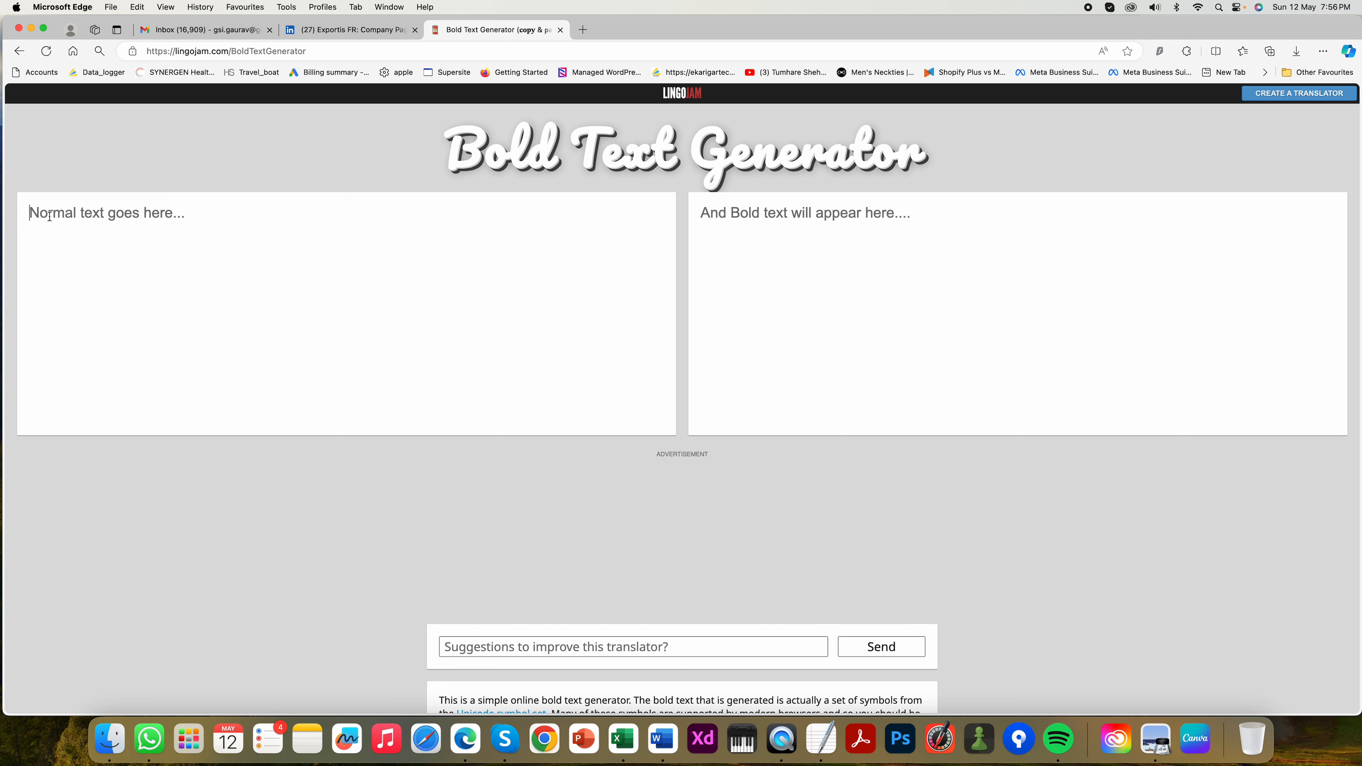
key(super+v)
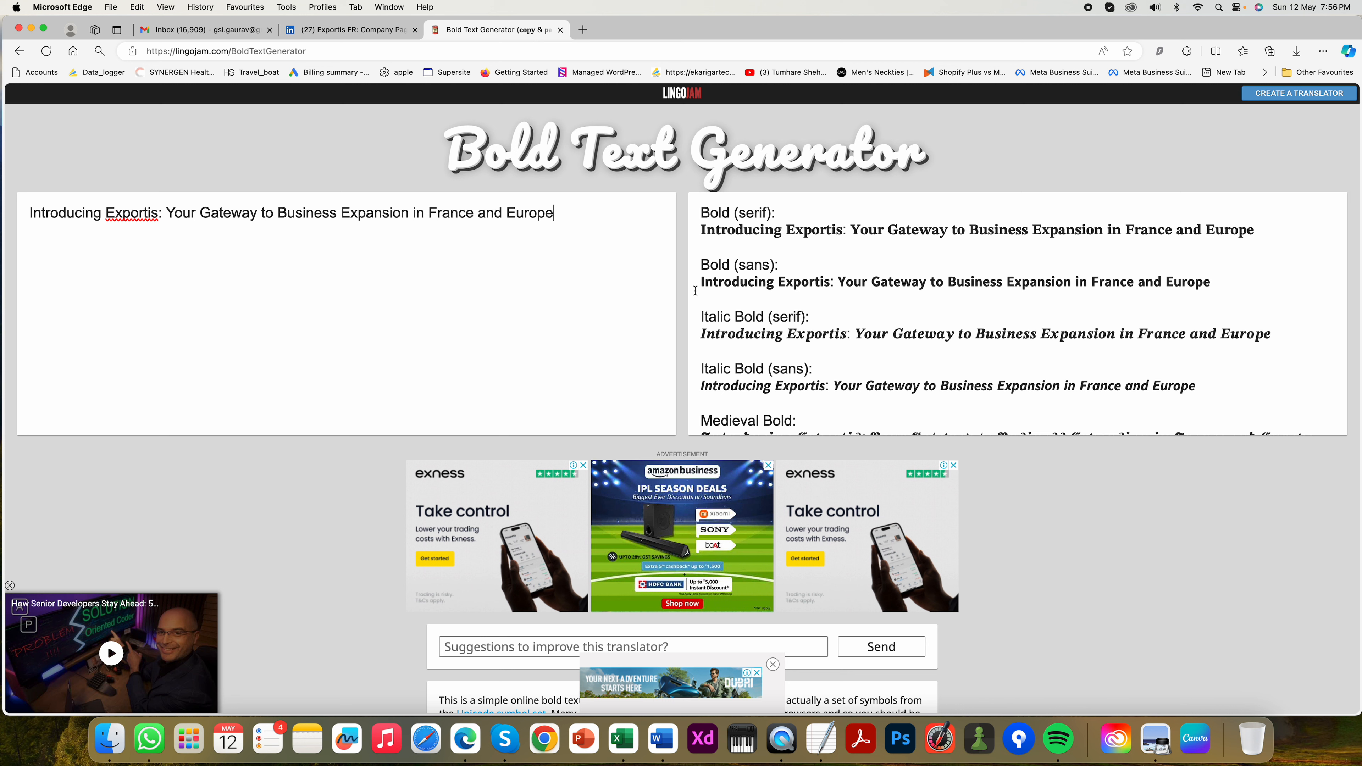
- Replace the LinkedIn post's plain heading with the Bold (sans) version copied from the Bold Text Generator
drag(698, 284, 1226, 290)
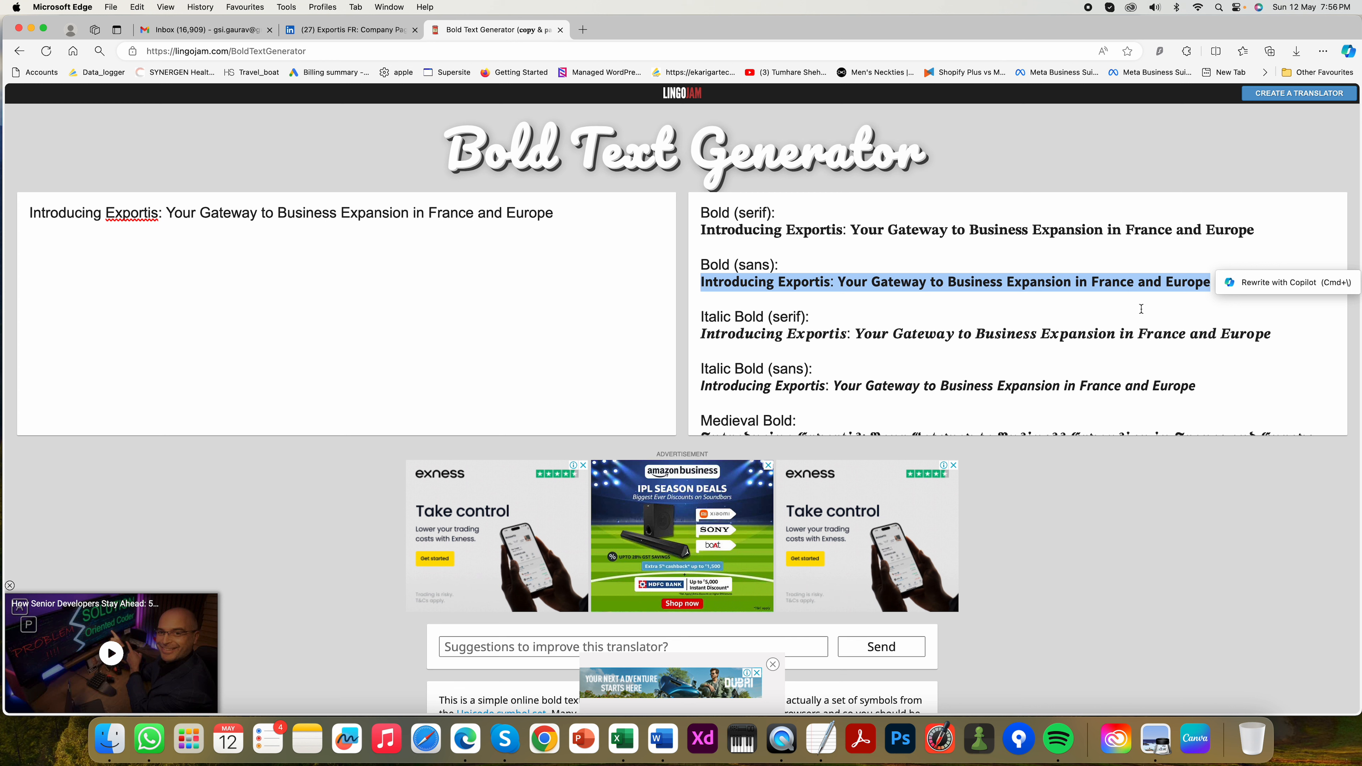
key(super+c)
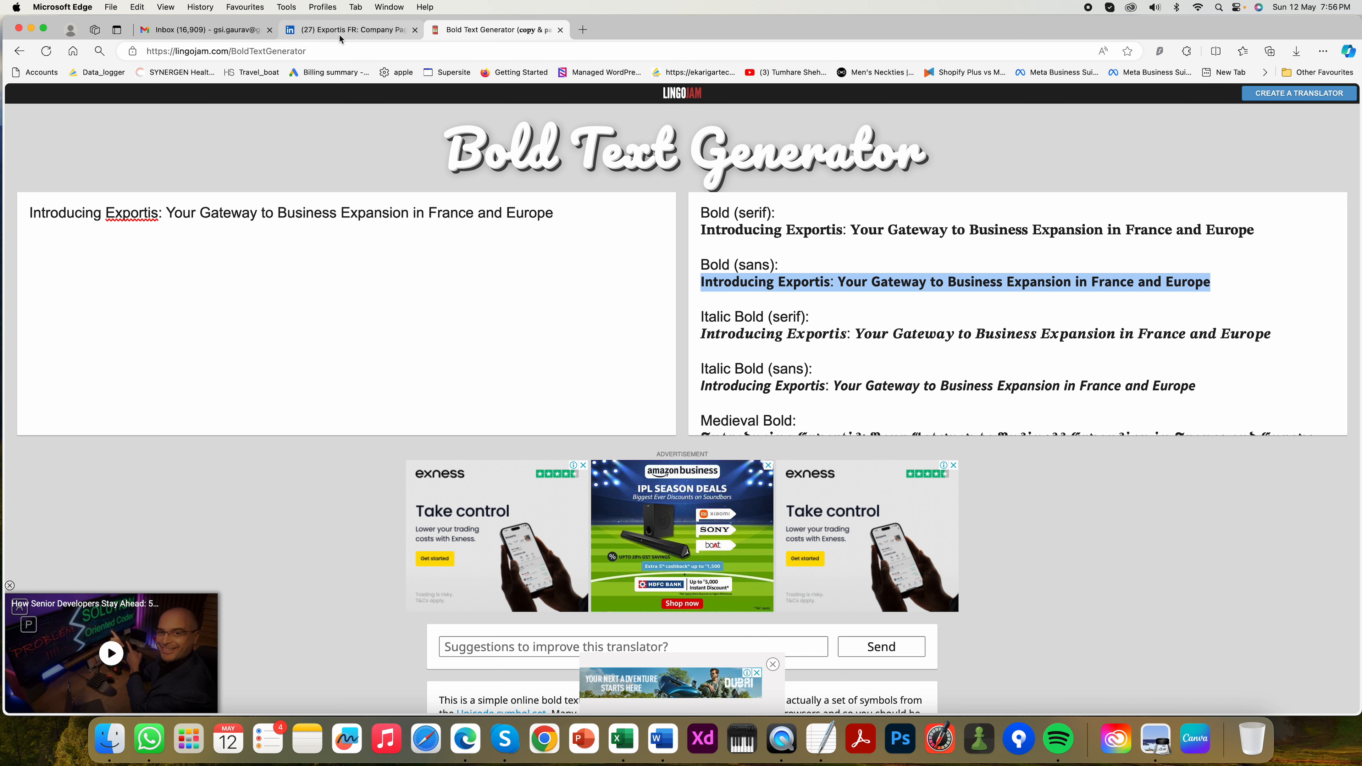
click(375, 30)
click(467, 231)
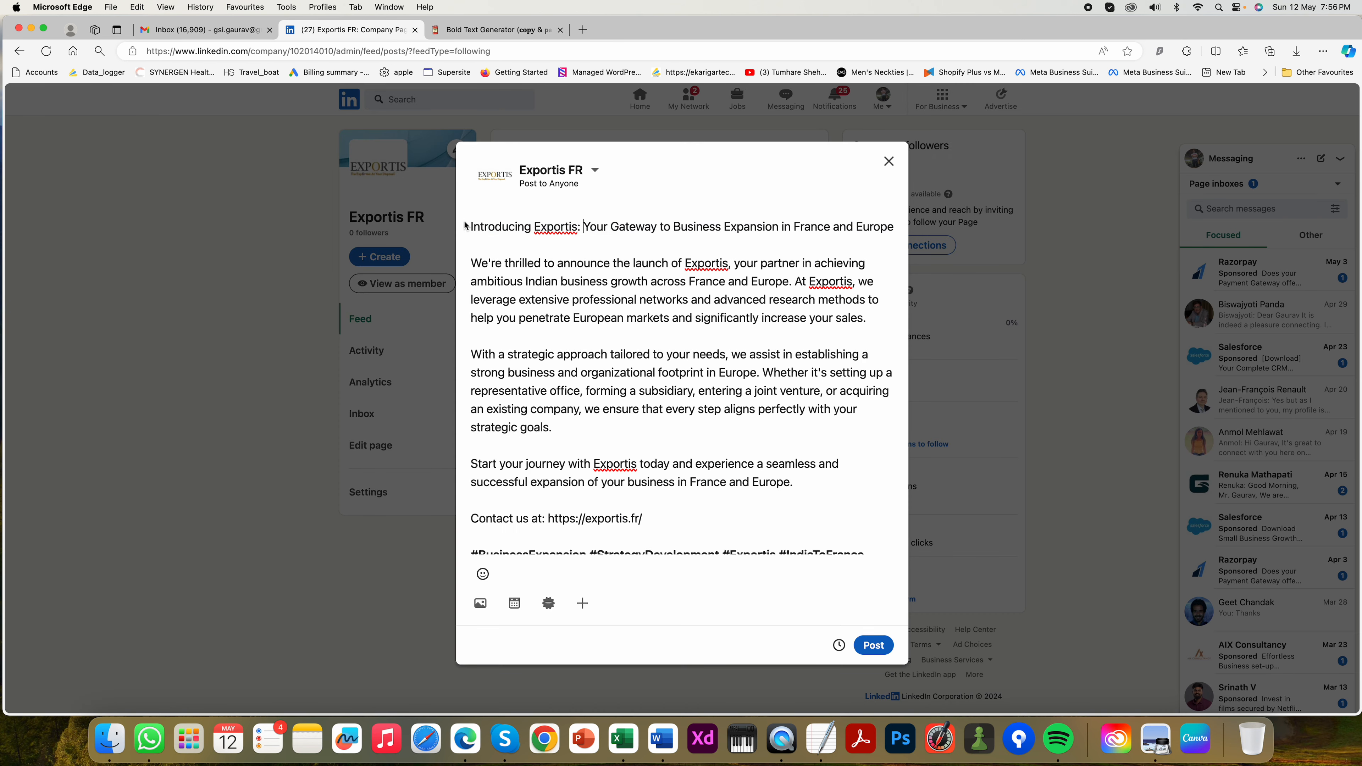
drag(472, 228, 911, 233)
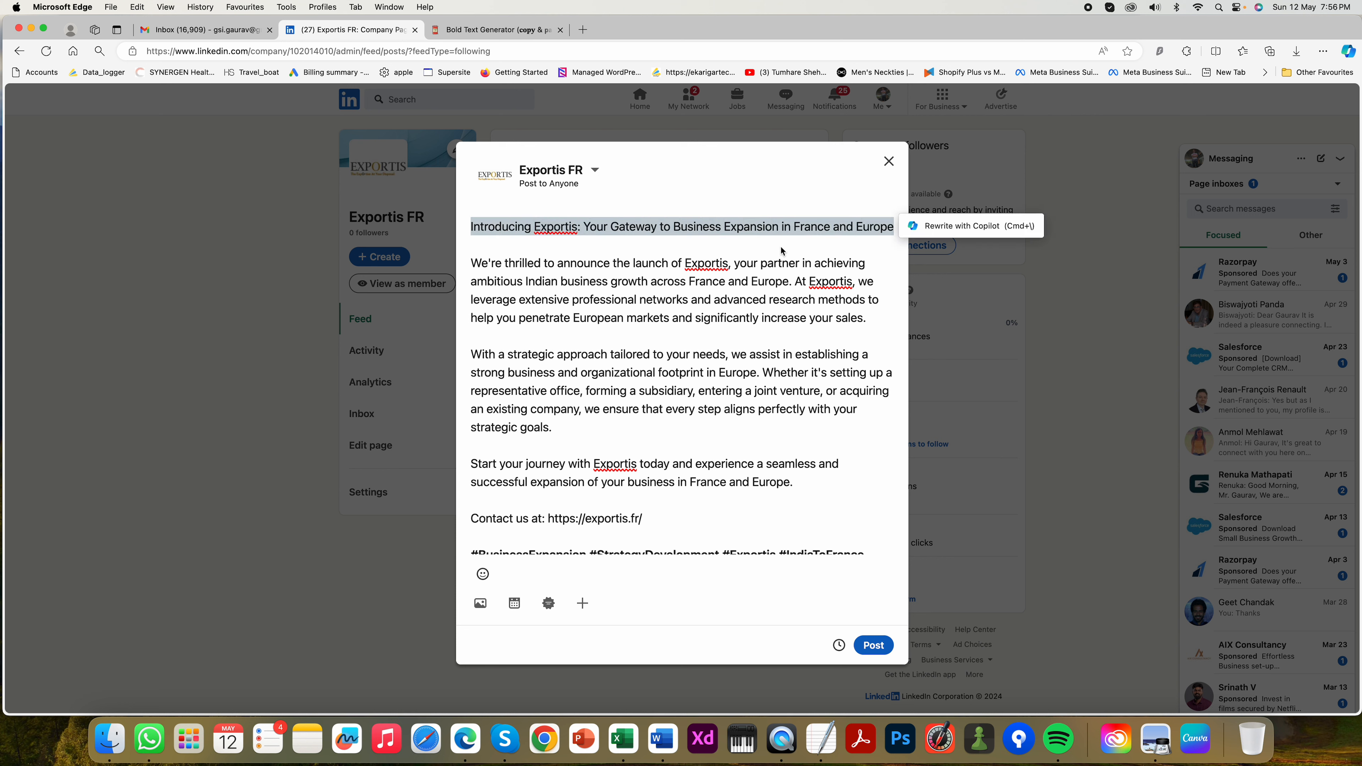
key(super+v)
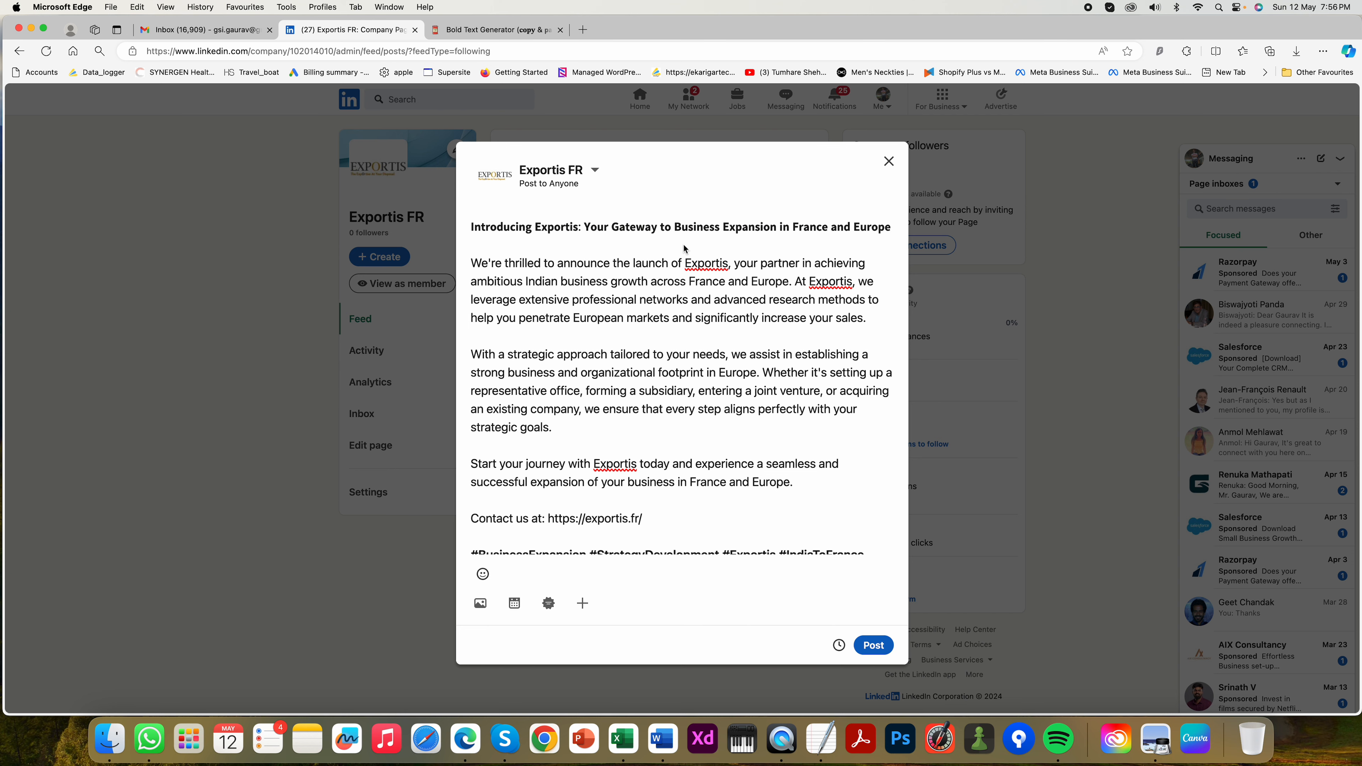
- Remove the automatic exportis.fr link preview from the LinkedIn post
click(483, 32)
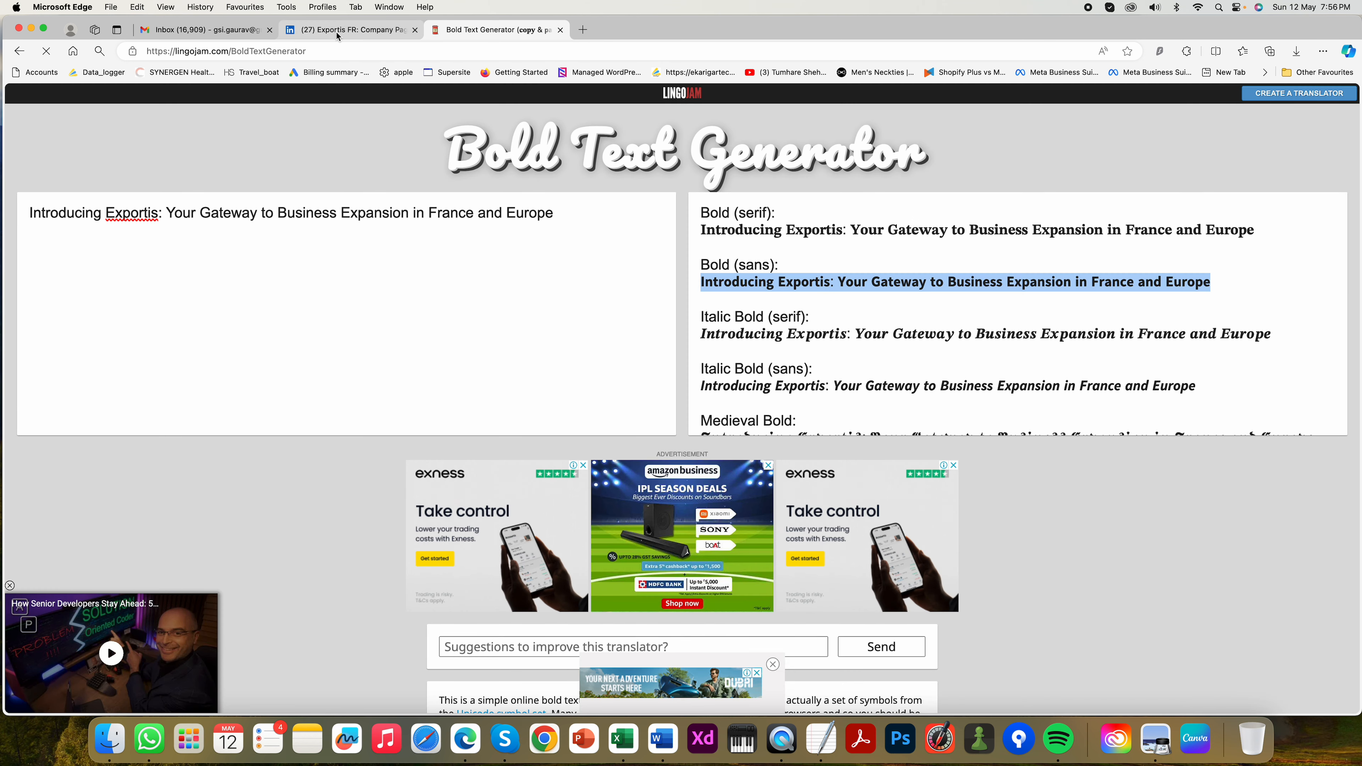
click(348, 29)
scroll(723, 401, down, 6)
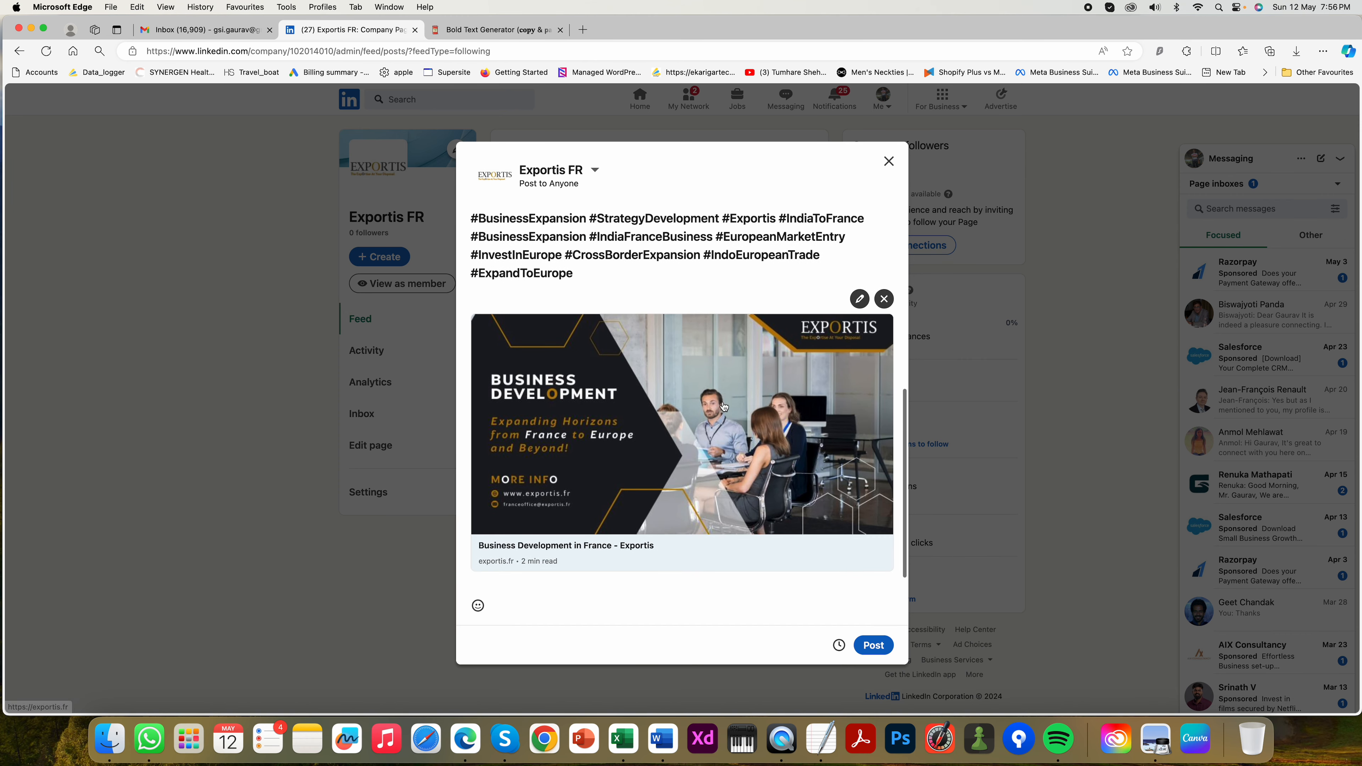
click(883, 299)
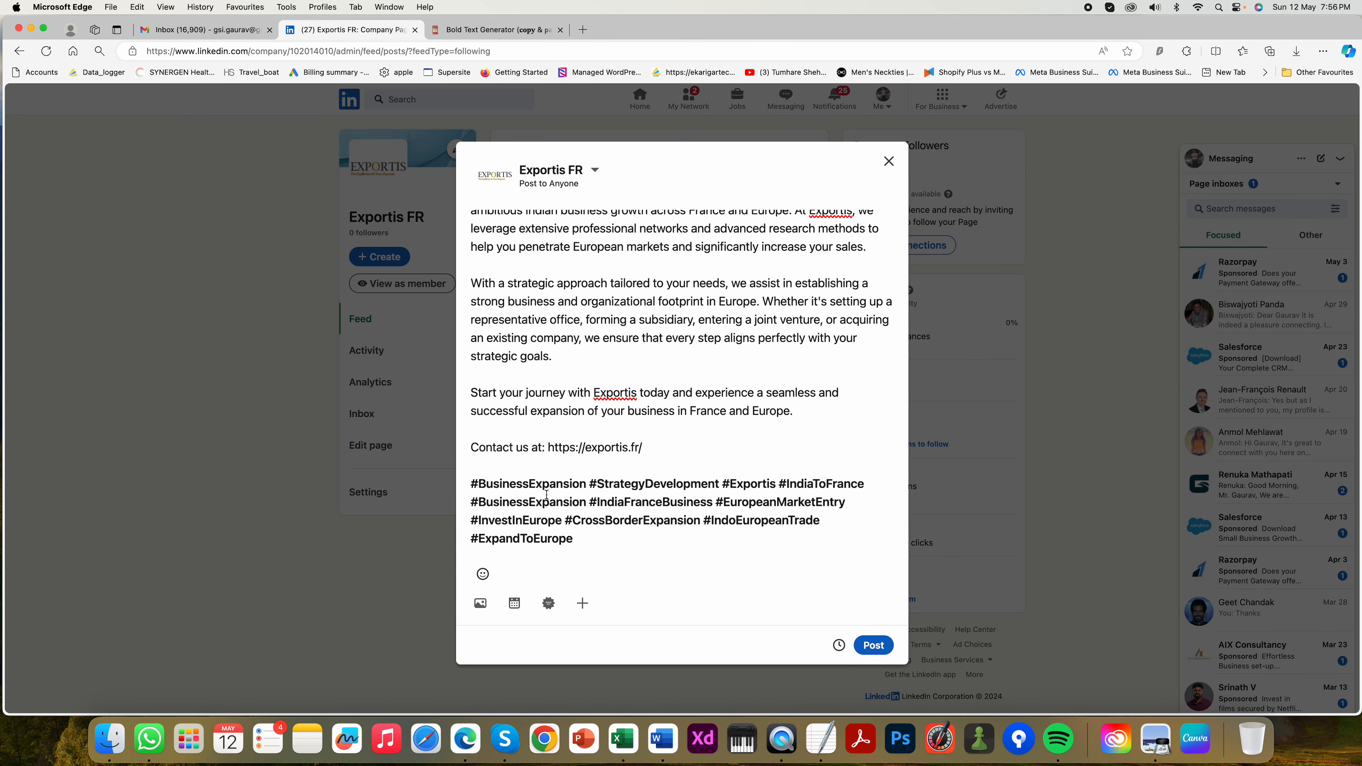
- Open the social folder inside the Desktop's France folder in Finder and select post2-.1.png
click(110, 739)
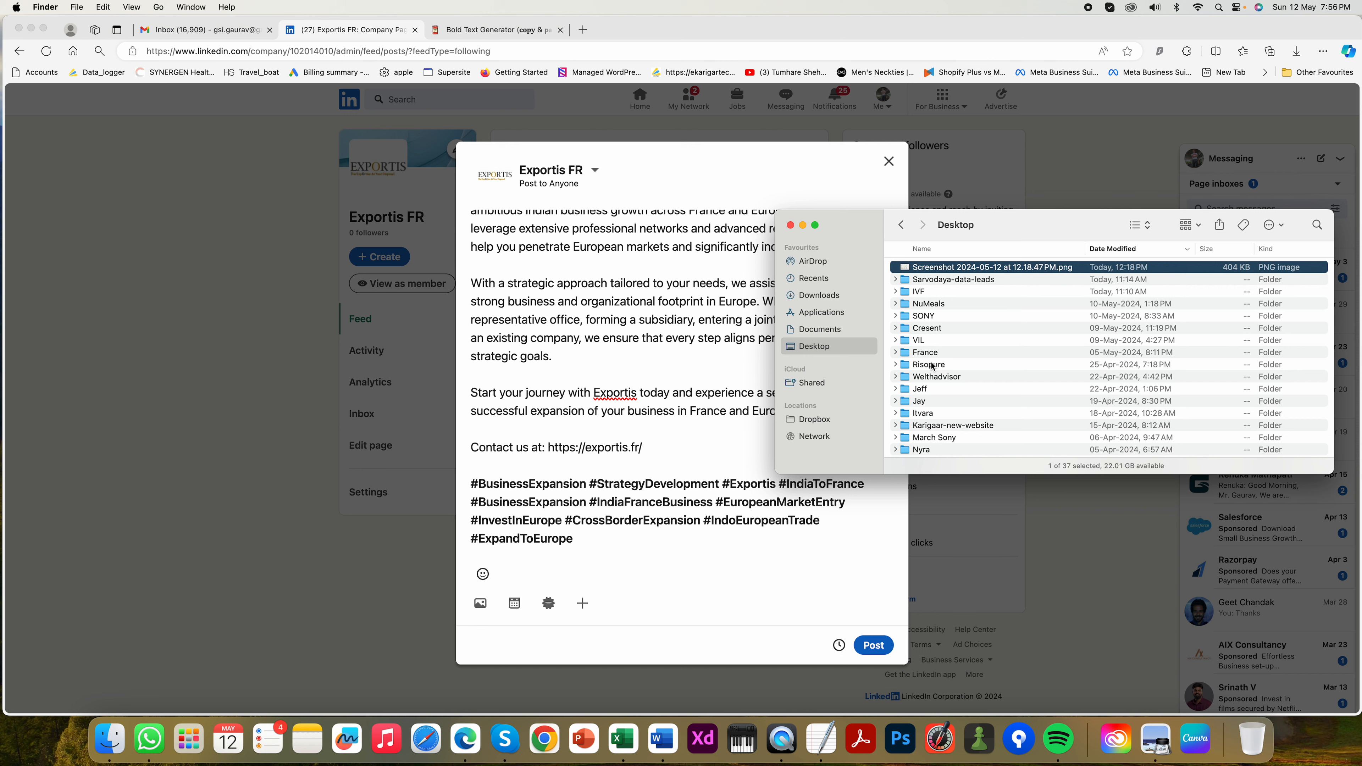
double_click(939, 353)
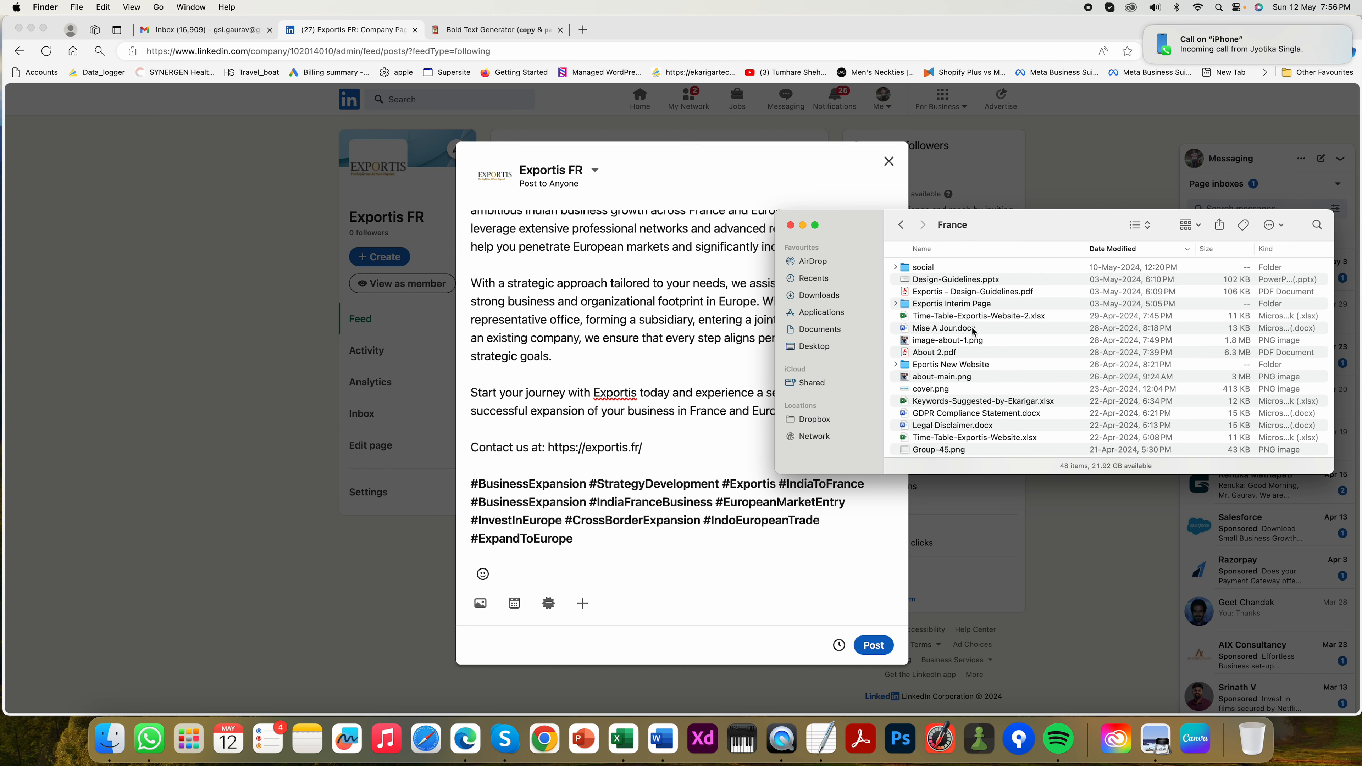
double_click(948, 268)
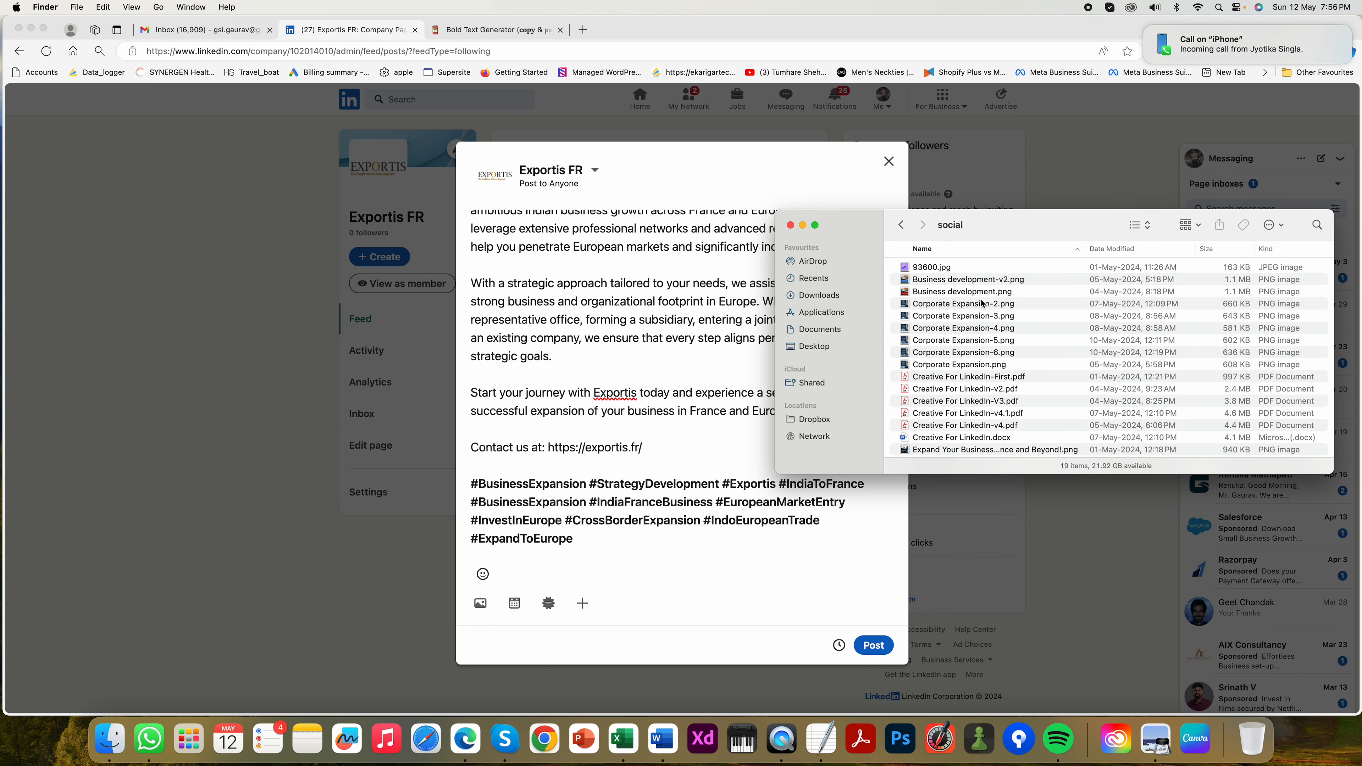
scroll(1005, 414, down, 3)
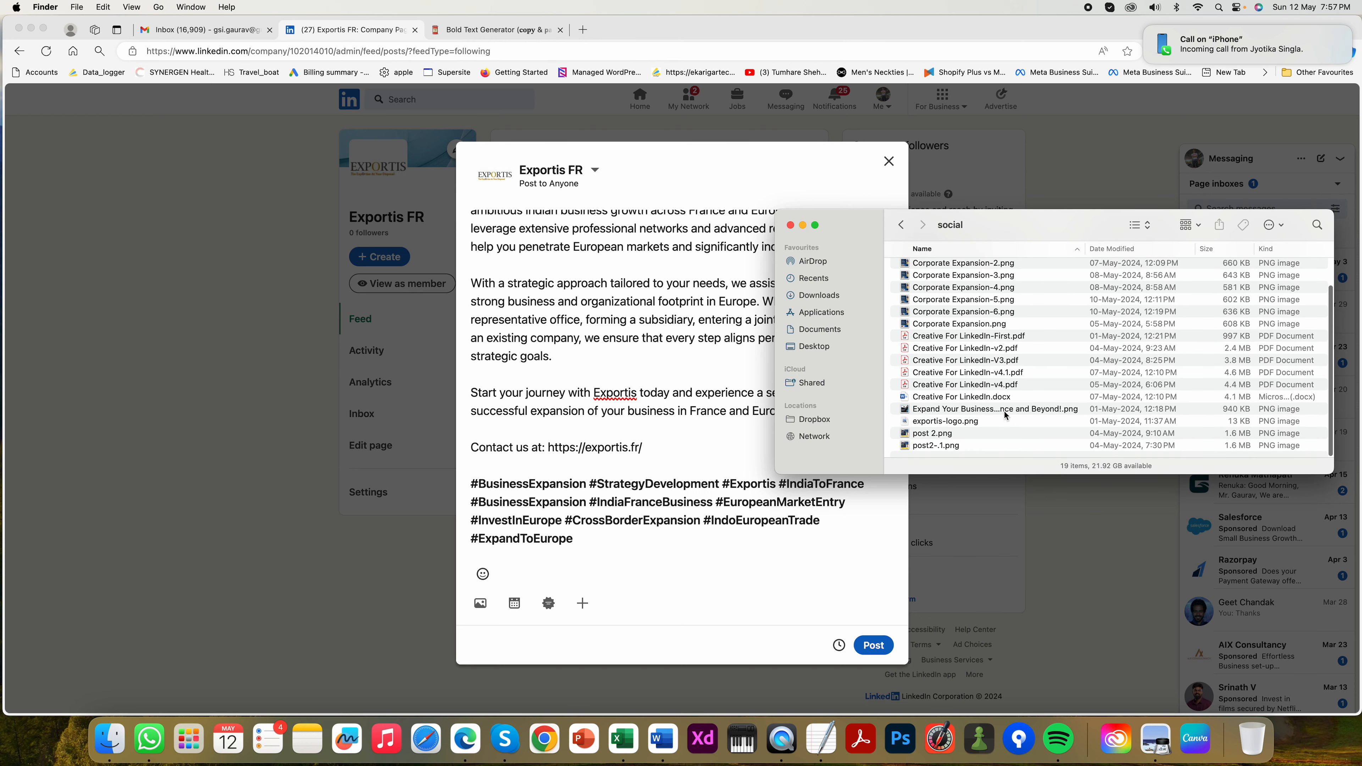
click(977, 445)
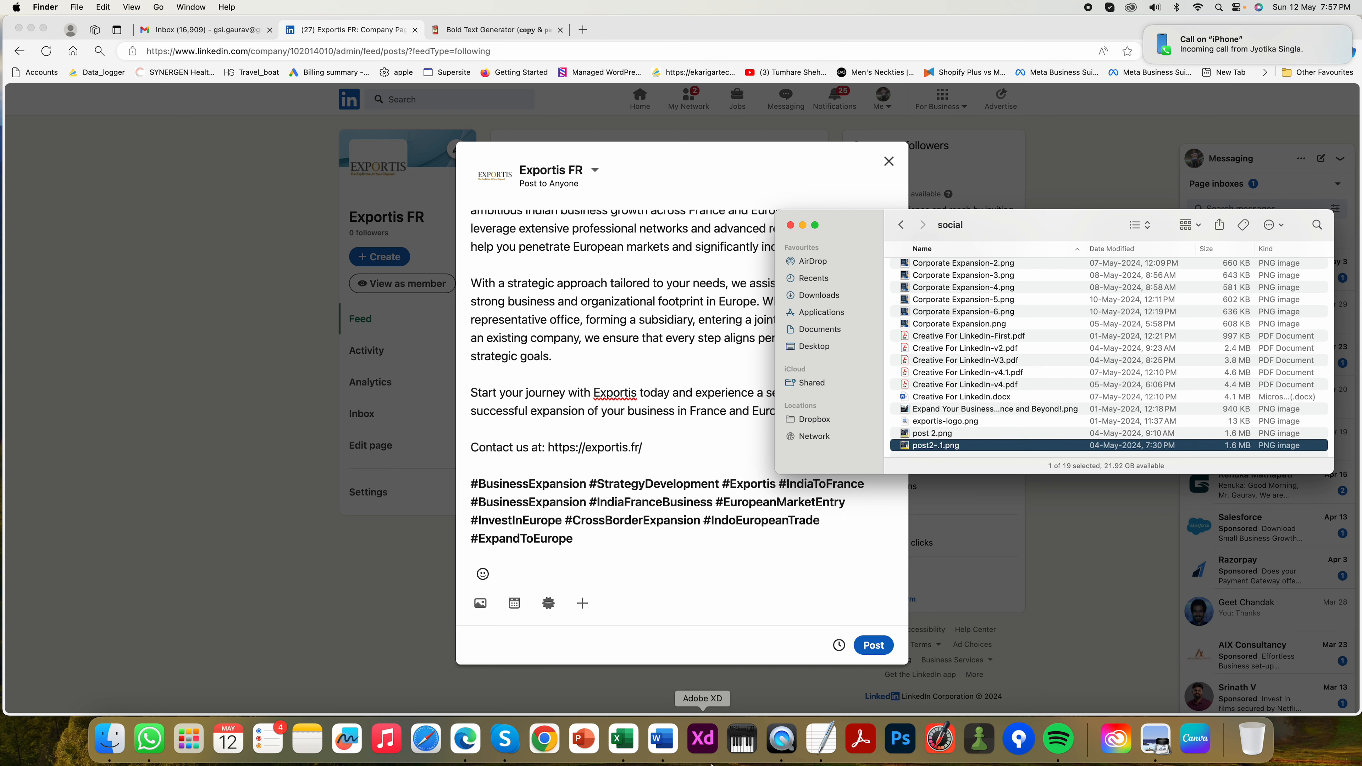
- Preview the folder's images to find the one matching the Post 1 creative in the Word document, and return to the LinkedIn post
click(671, 756)
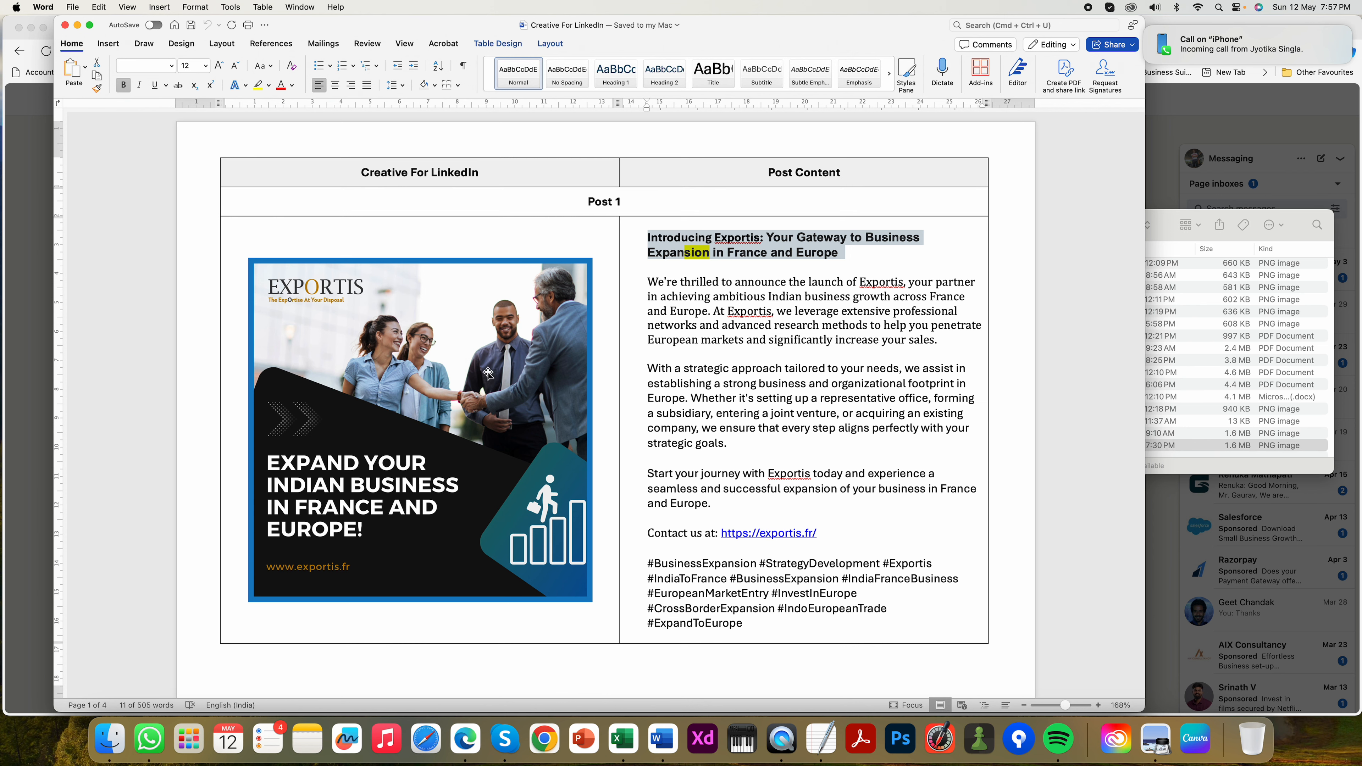
click(1151, 239)
key(space)
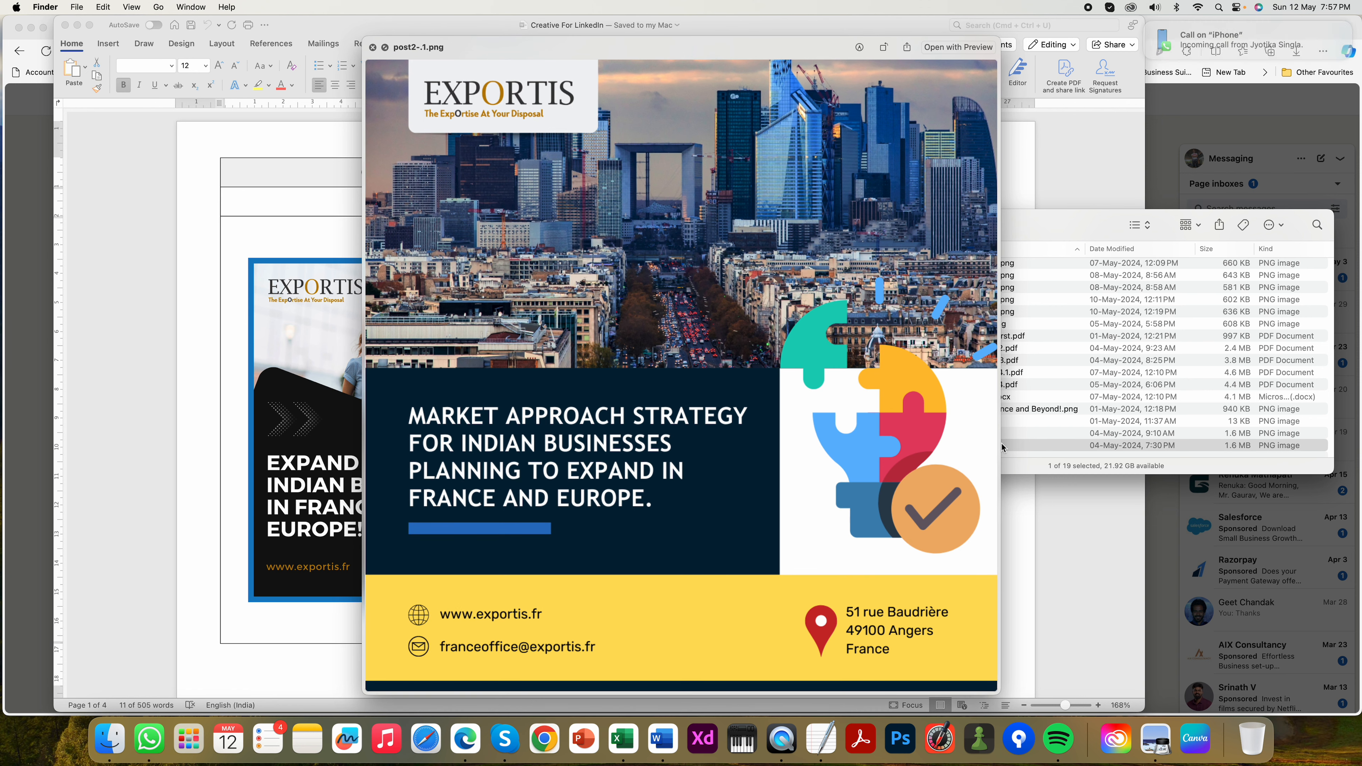
key(Up)
key(Up)
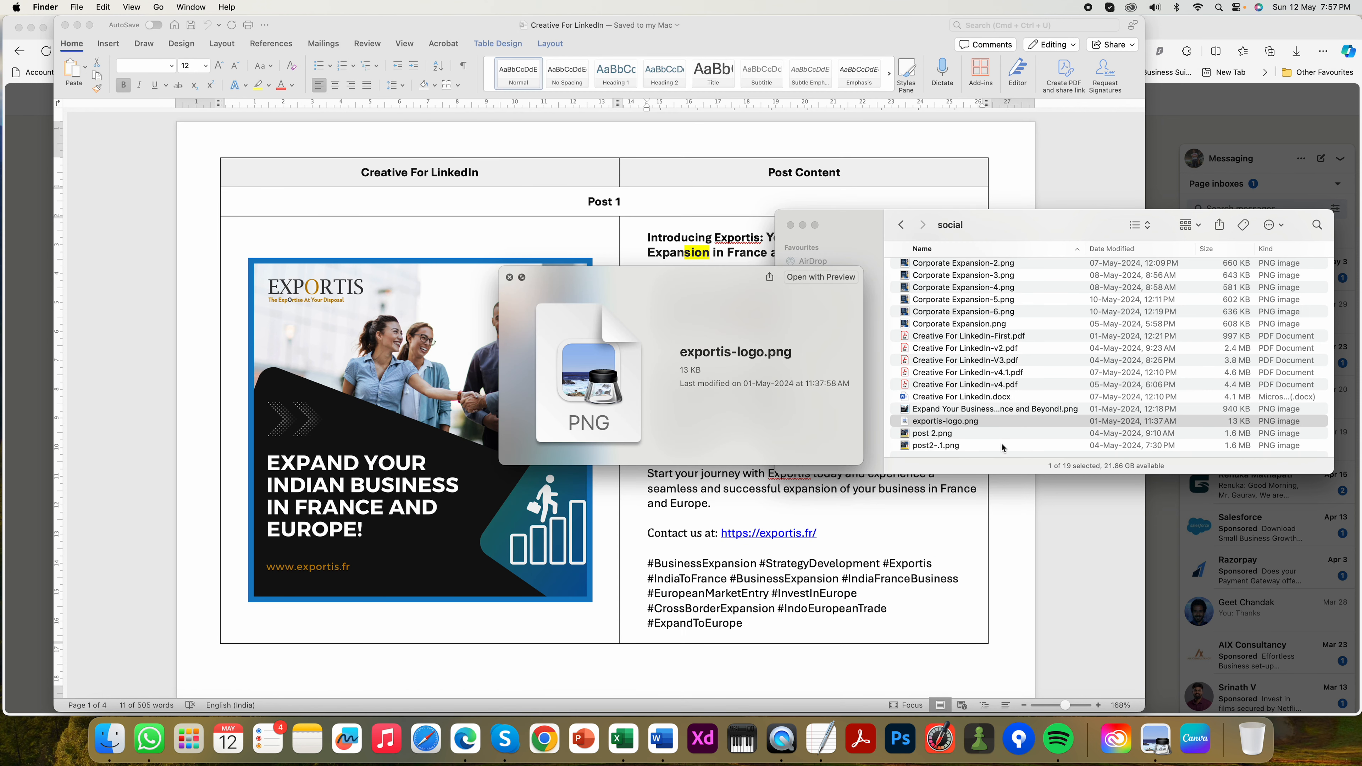
key(Up)
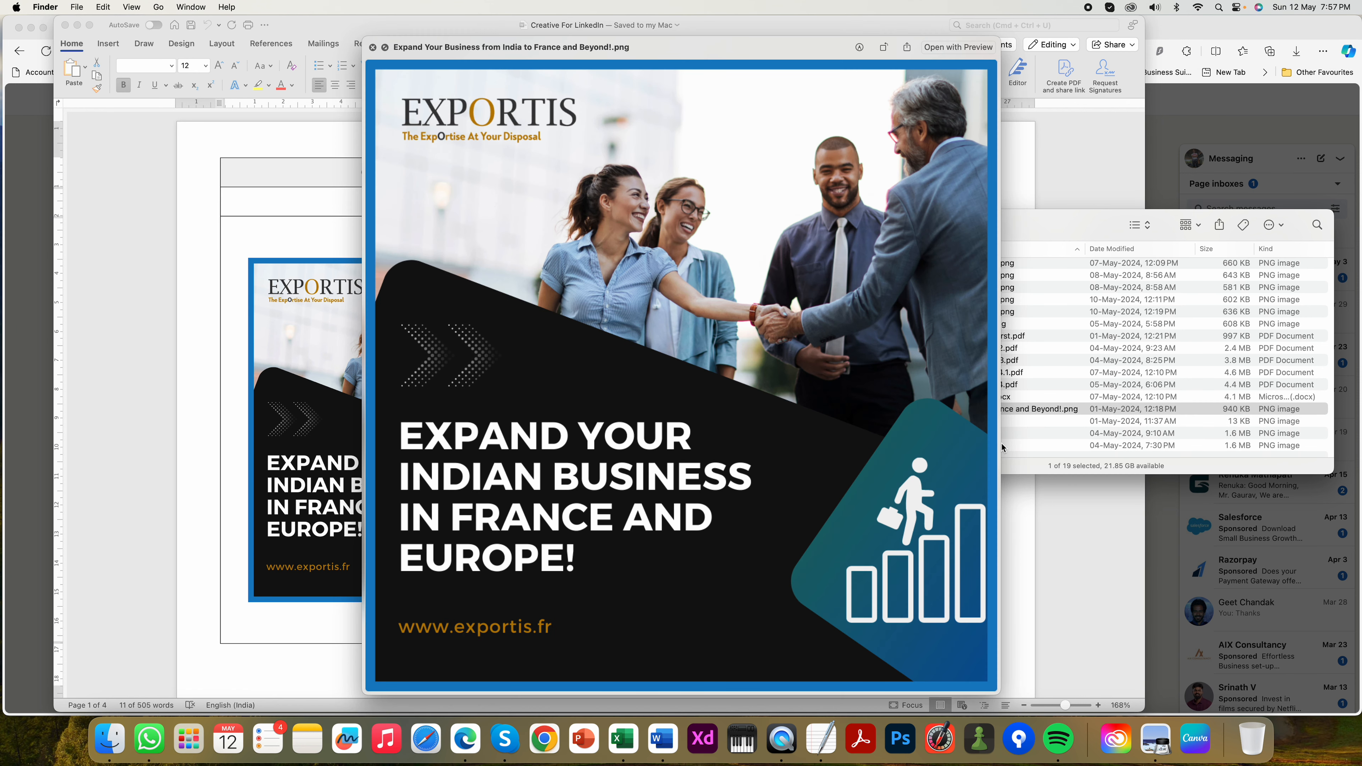
drag(606, 47, 861, 55)
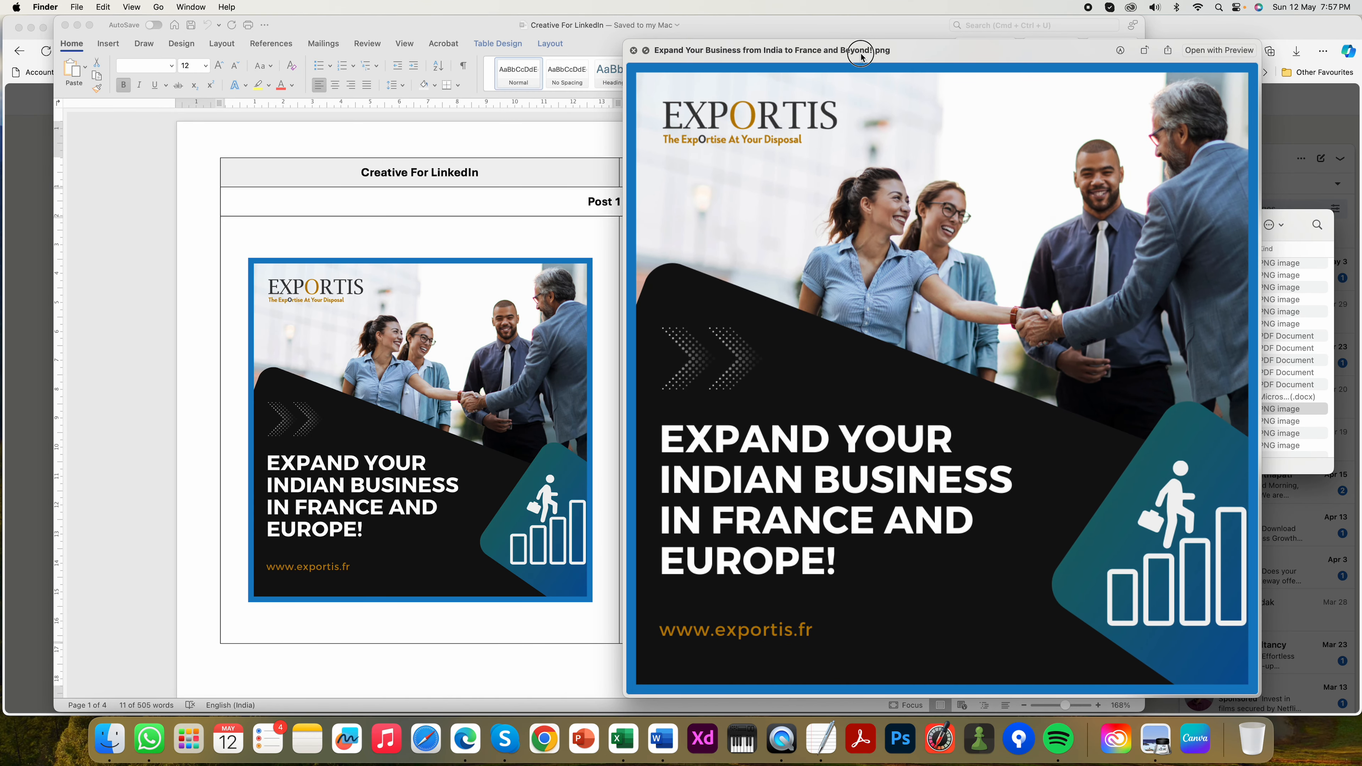
key(space)
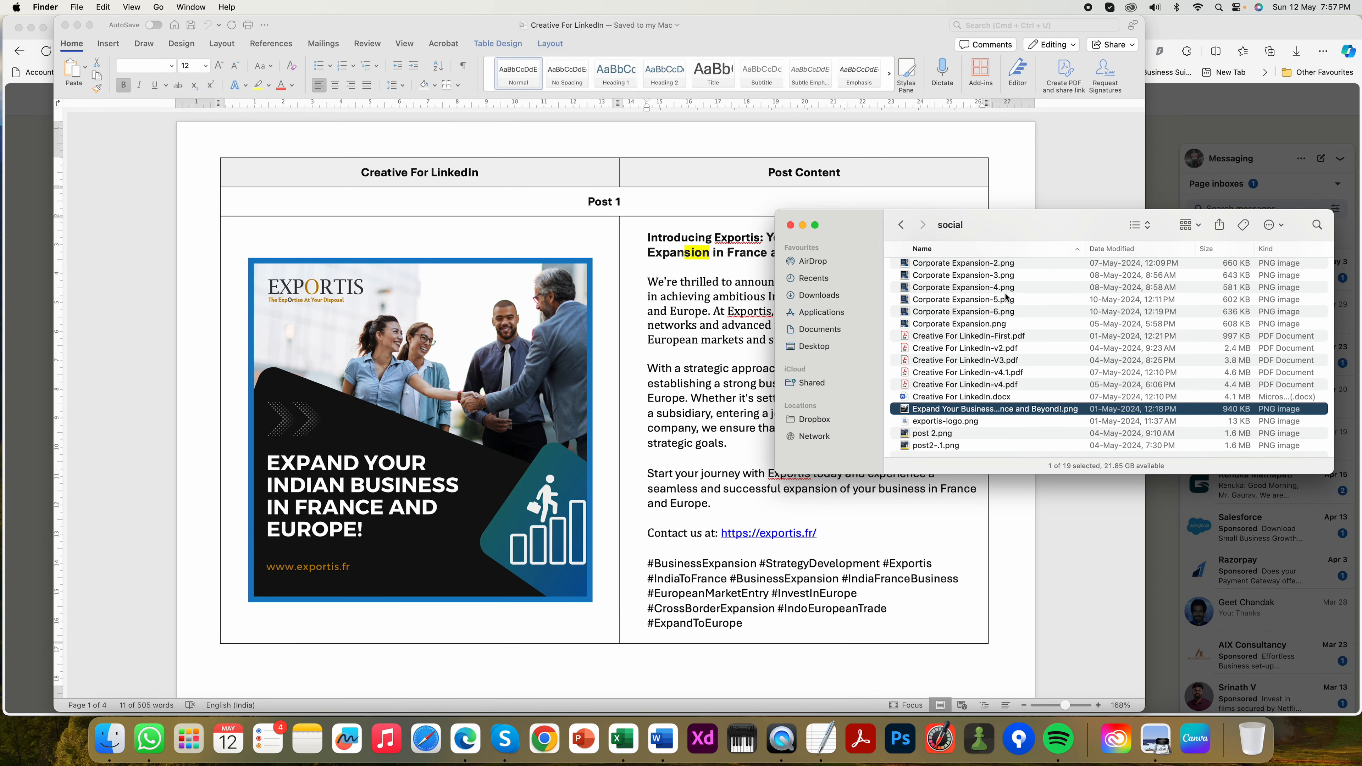
click(982, 412)
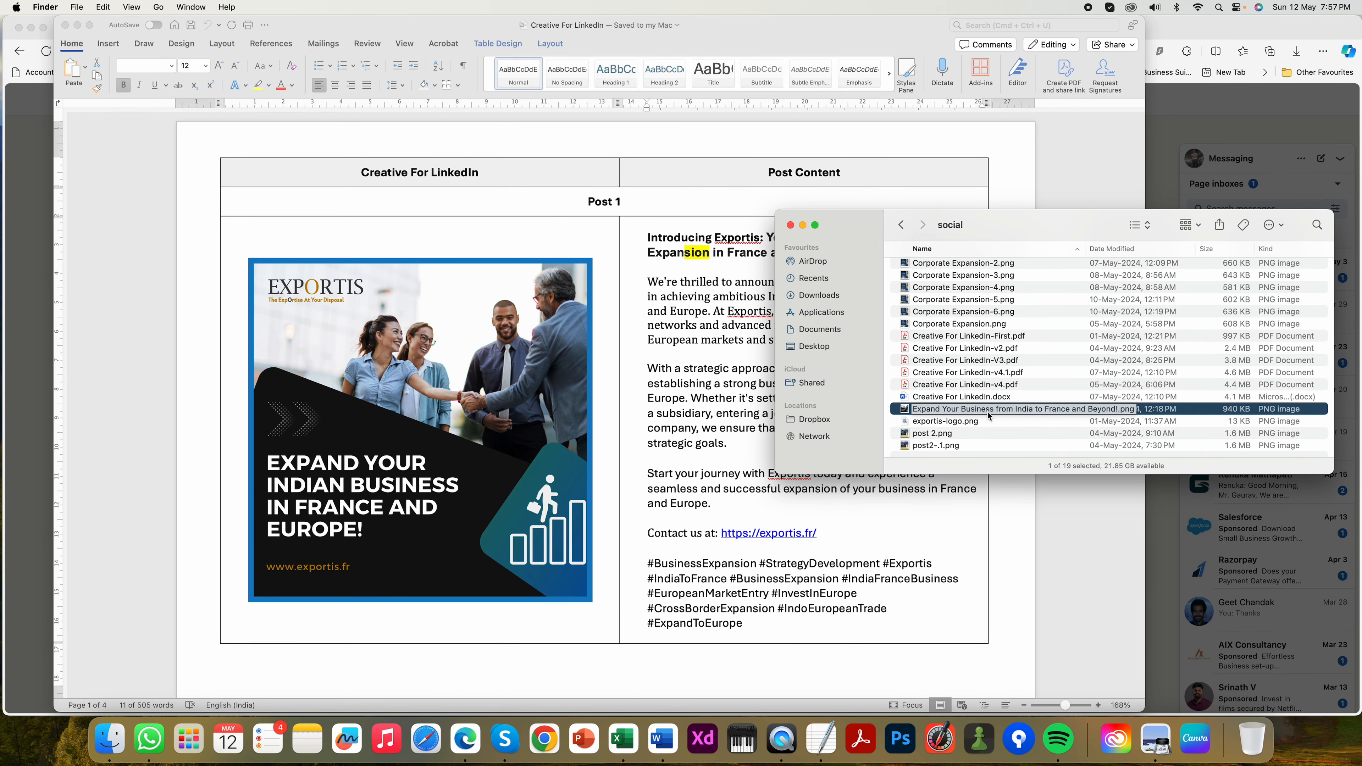
key(Return)
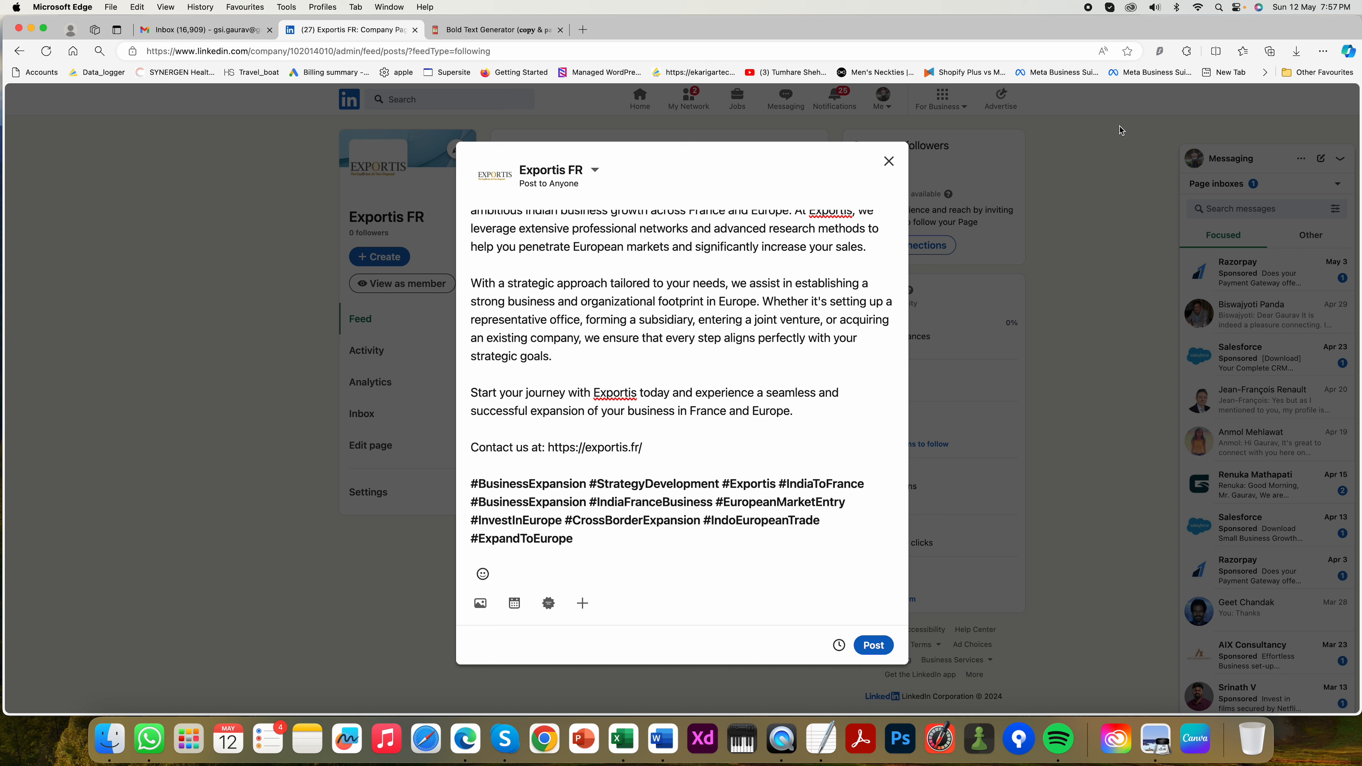
click(1174, 113)
- Start a media upload from the computer for the post and browse to the social folder inside the Desktop's France folder
click(480, 603)
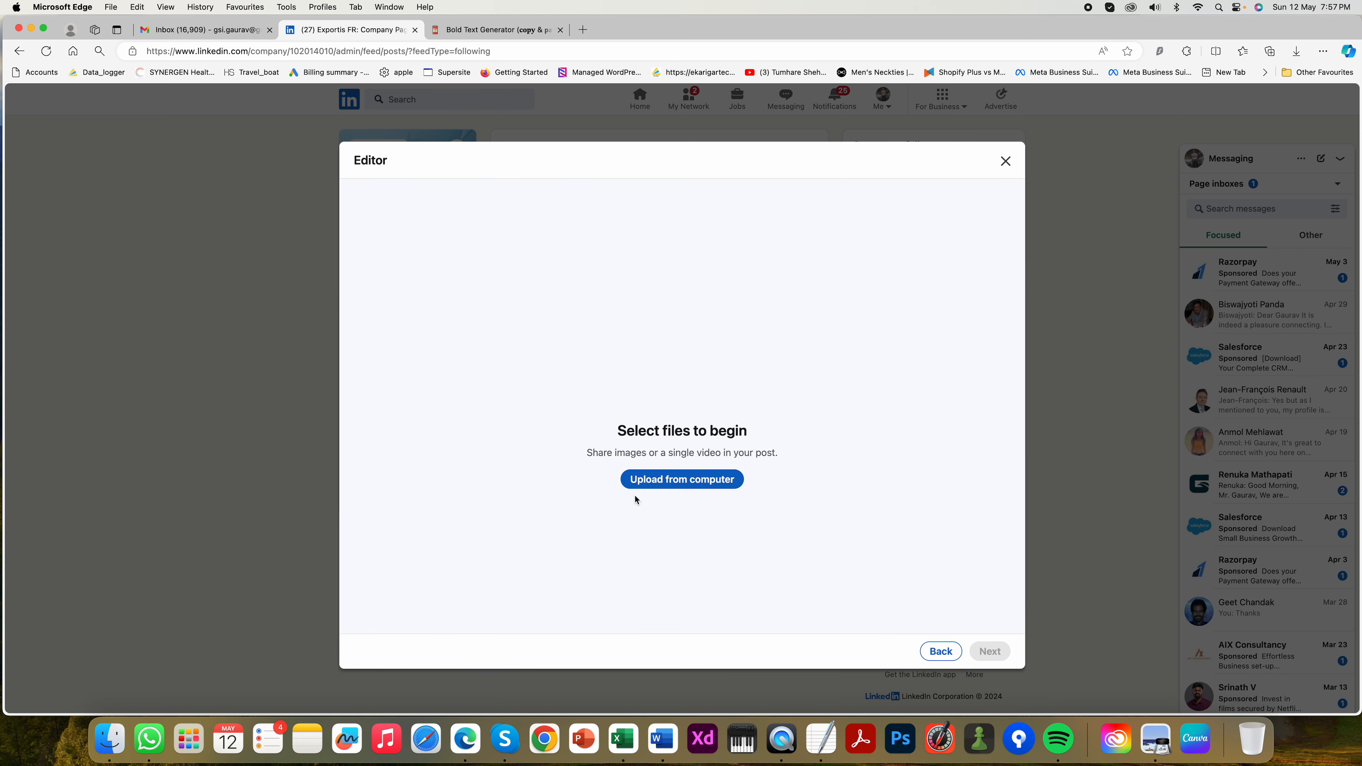
click(691, 481)
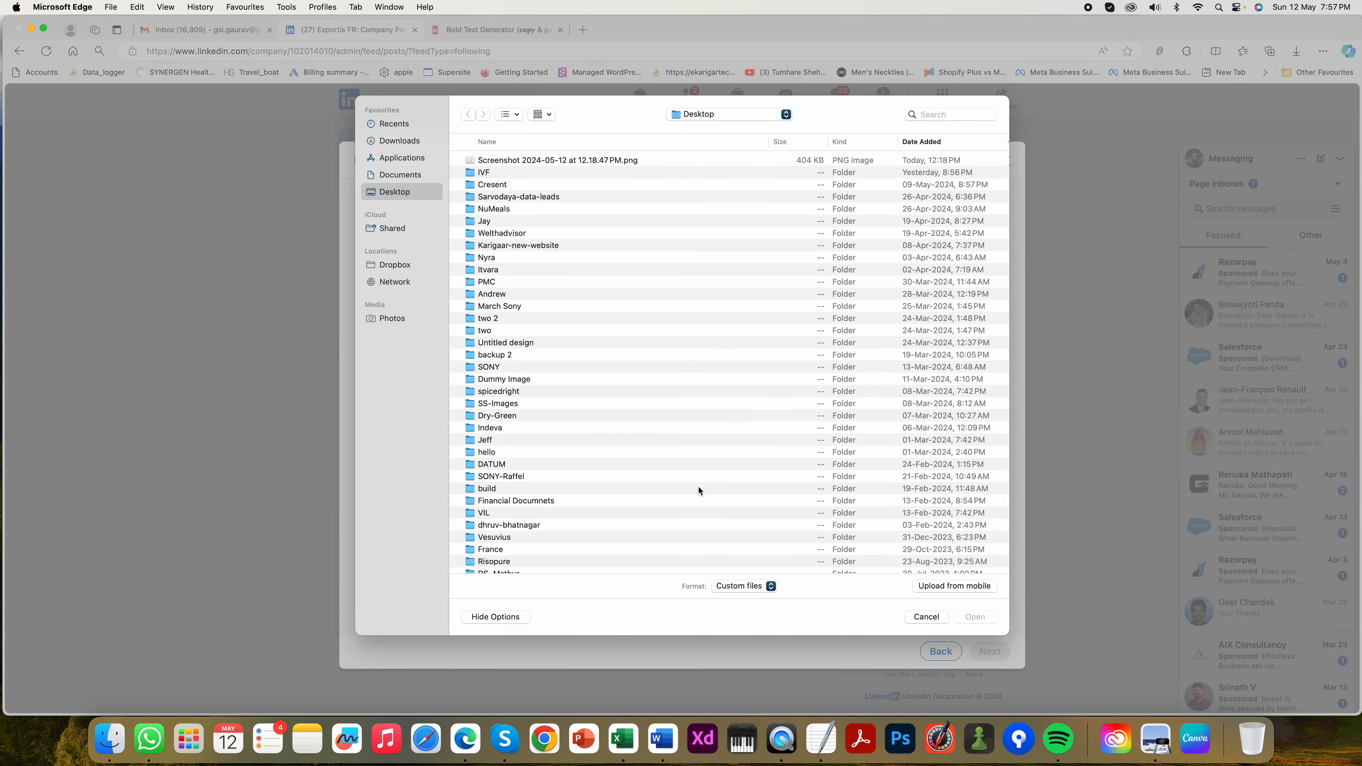
click(554, 222)
text(fr)
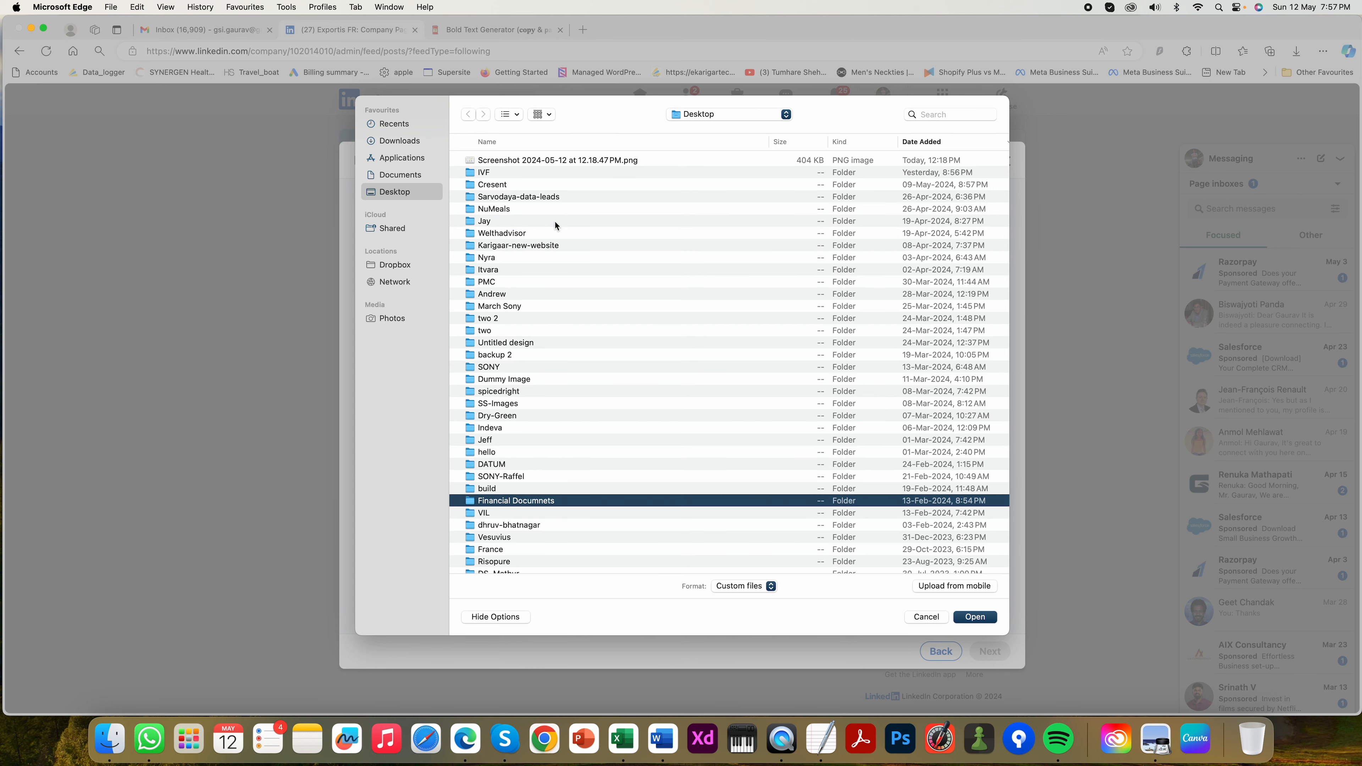
double_click(567, 548)
click(502, 185)
double_click(503, 186)
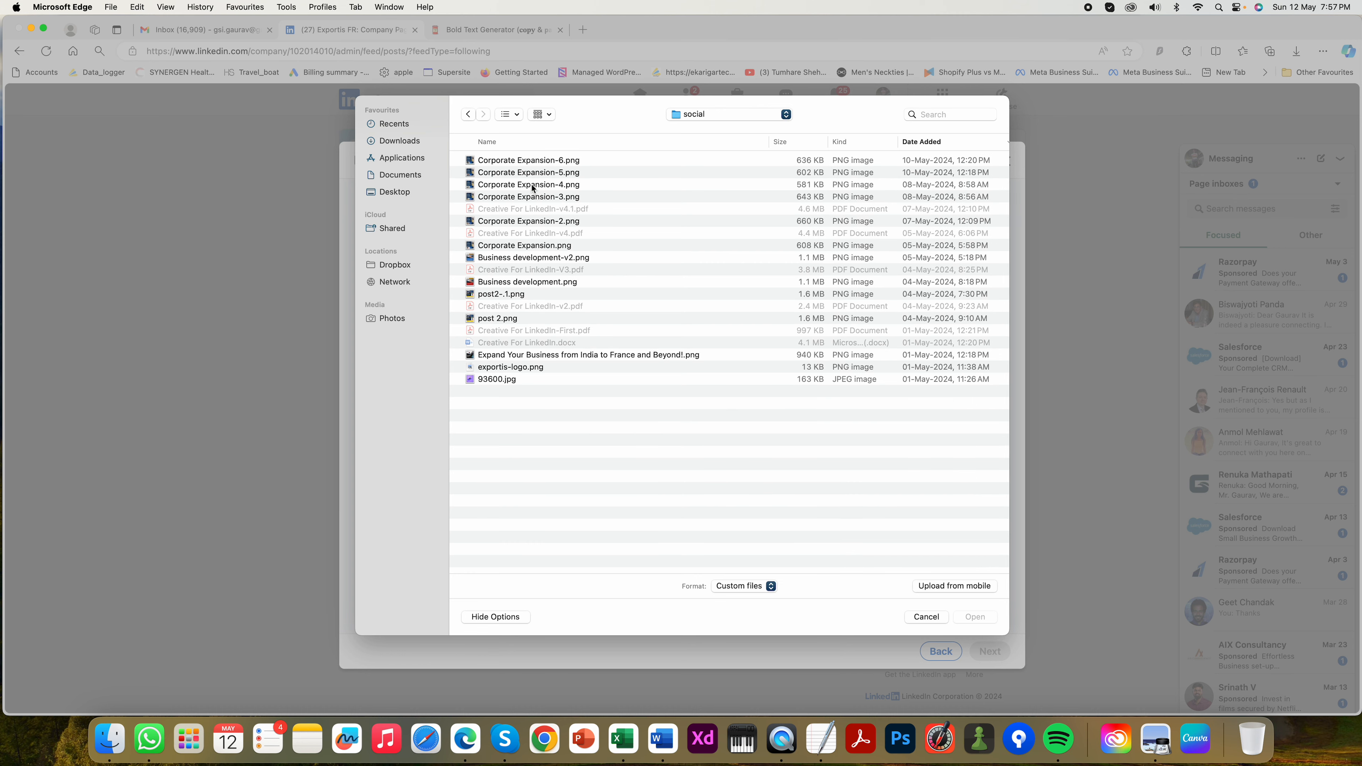
- Preview "Expand Your Business from India to France and Beyond!.png" and attach it to the post
click(523, 355)
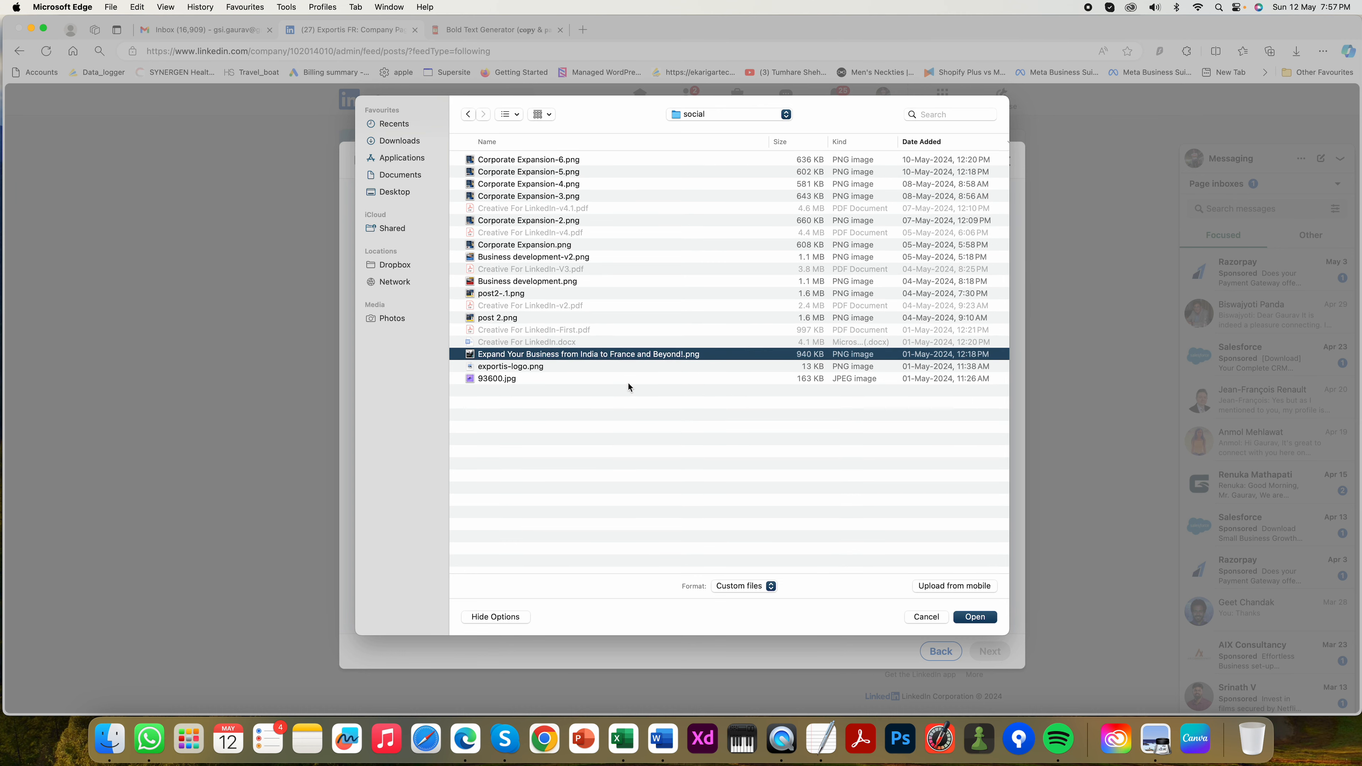
key(space)
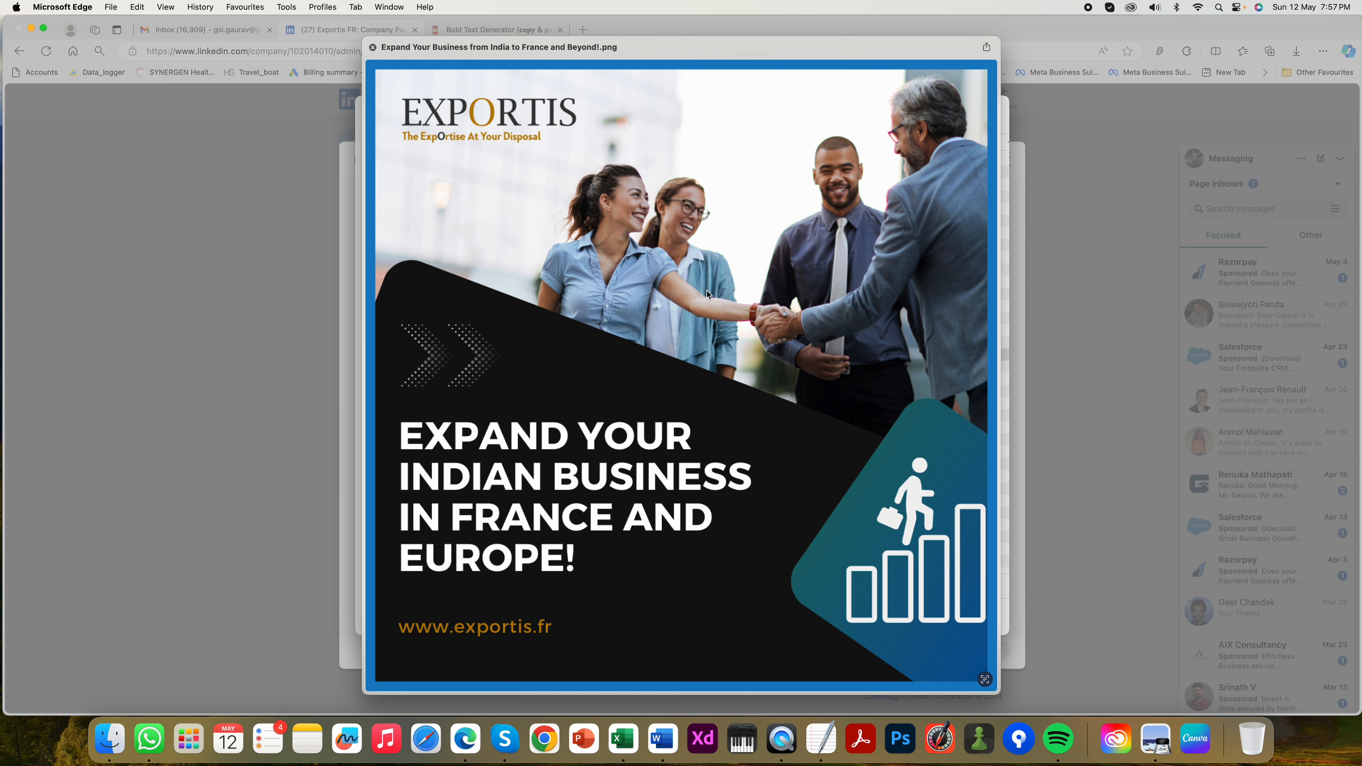
key(space)
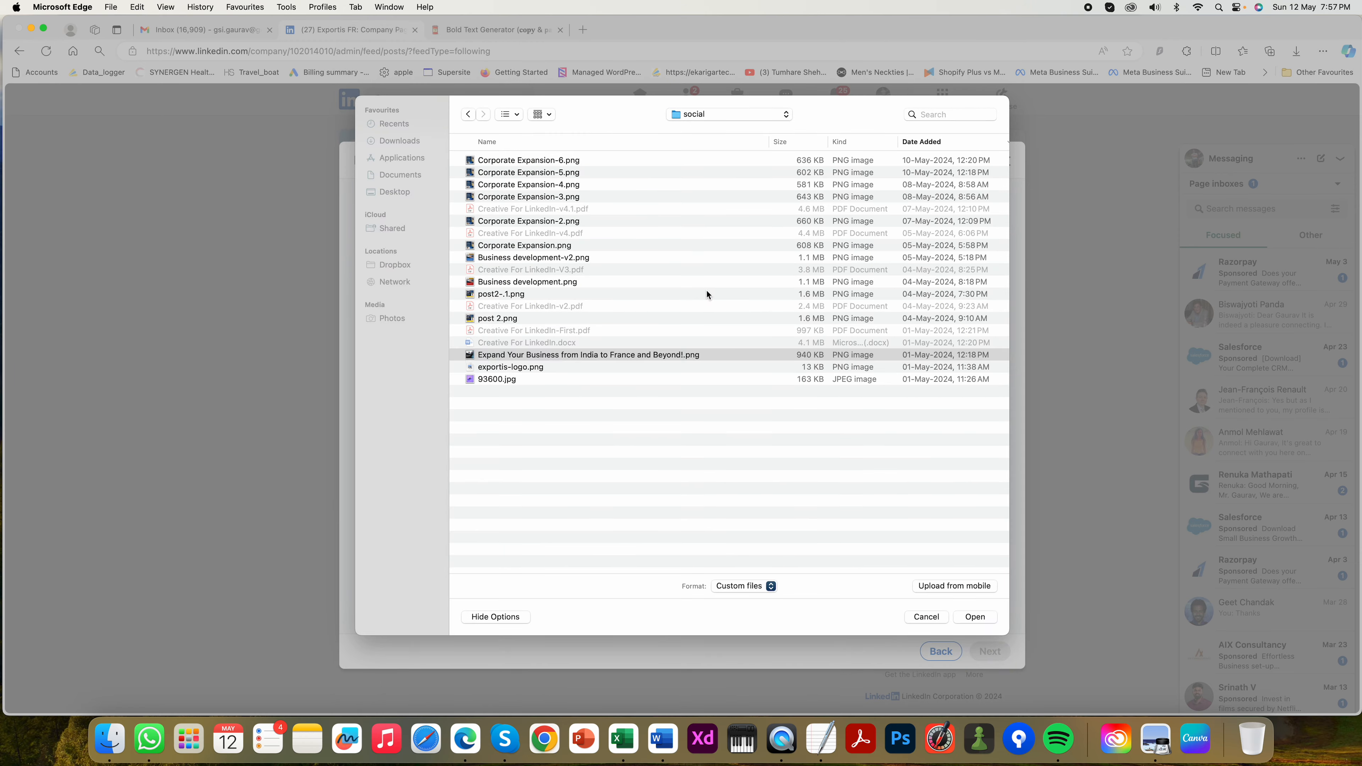
click(974, 616)
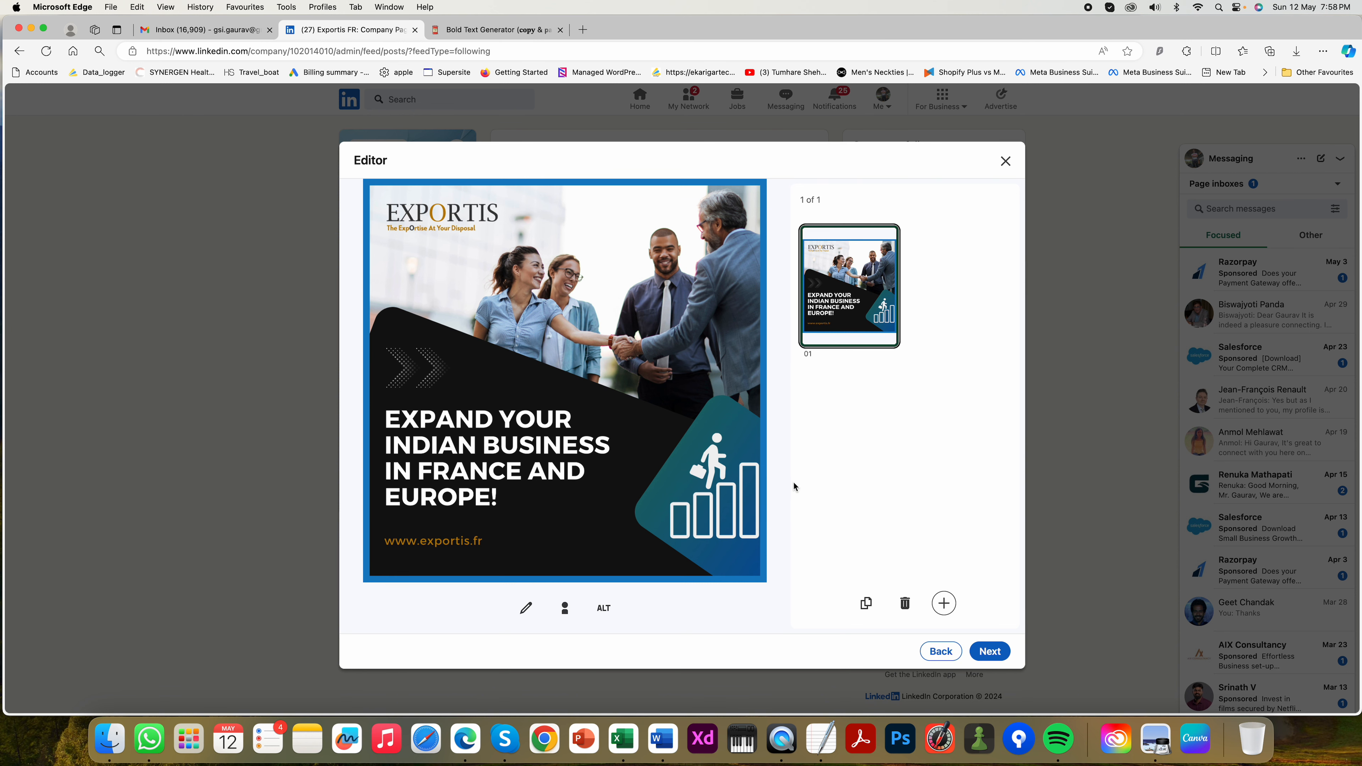
click(992, 651)
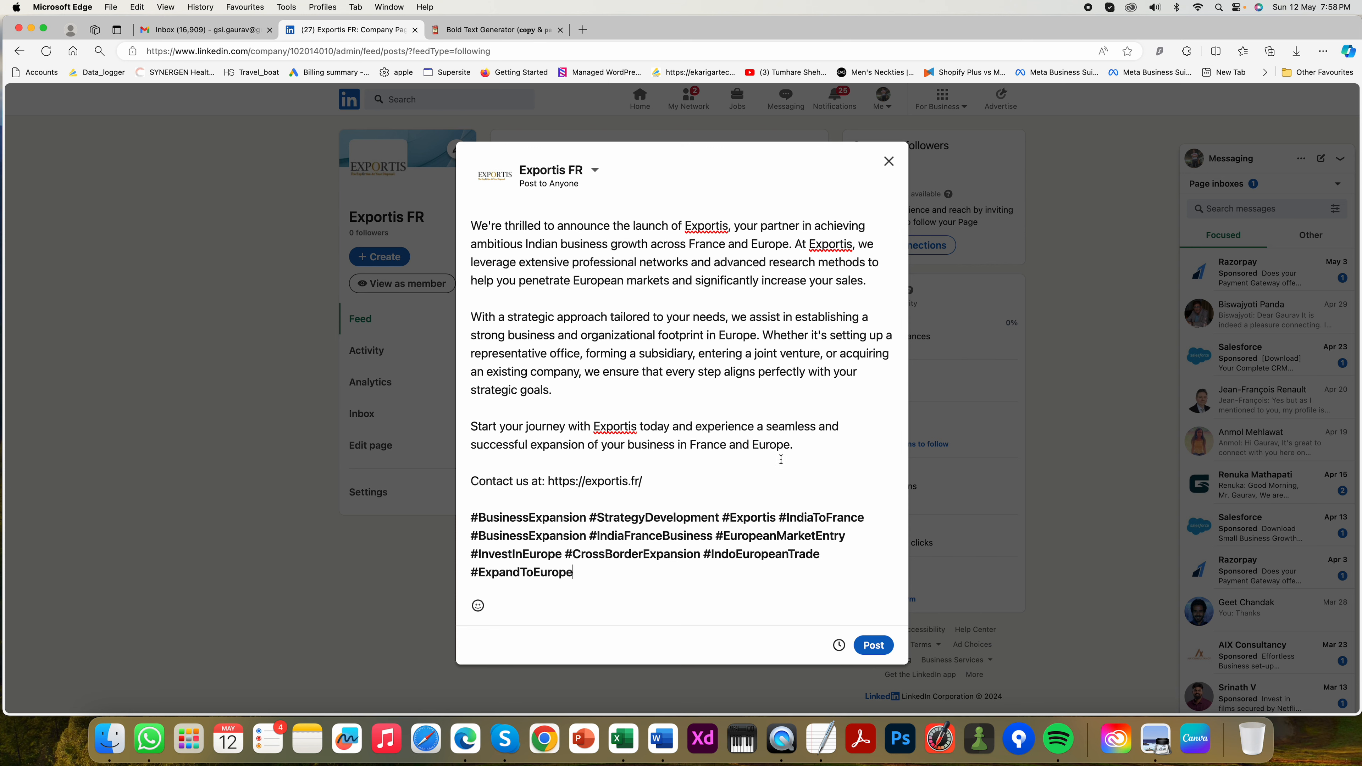
- Review the drafted post's text and image, start scheduling it, and set the posting date to 5/13/2024
scroll(858, 542, down, 10)
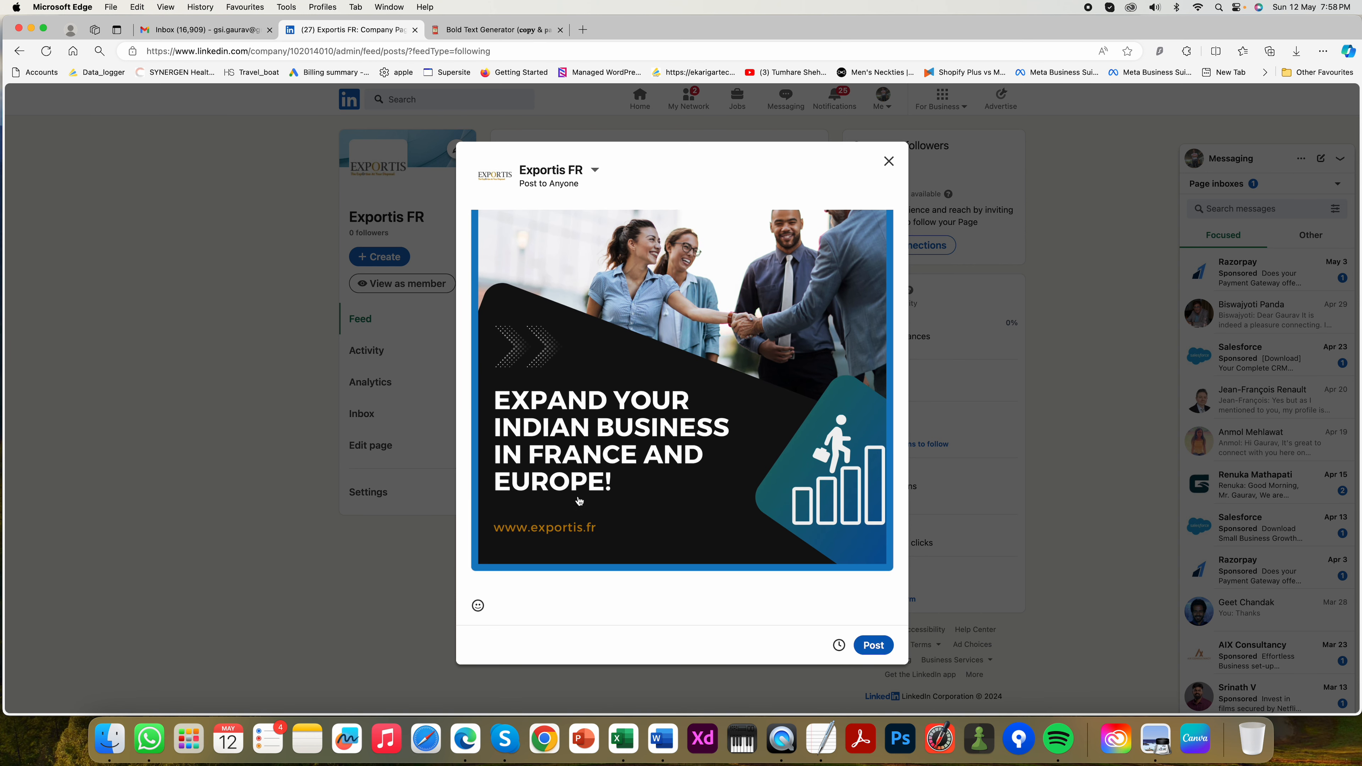
scroll(629, 386, up, 10)
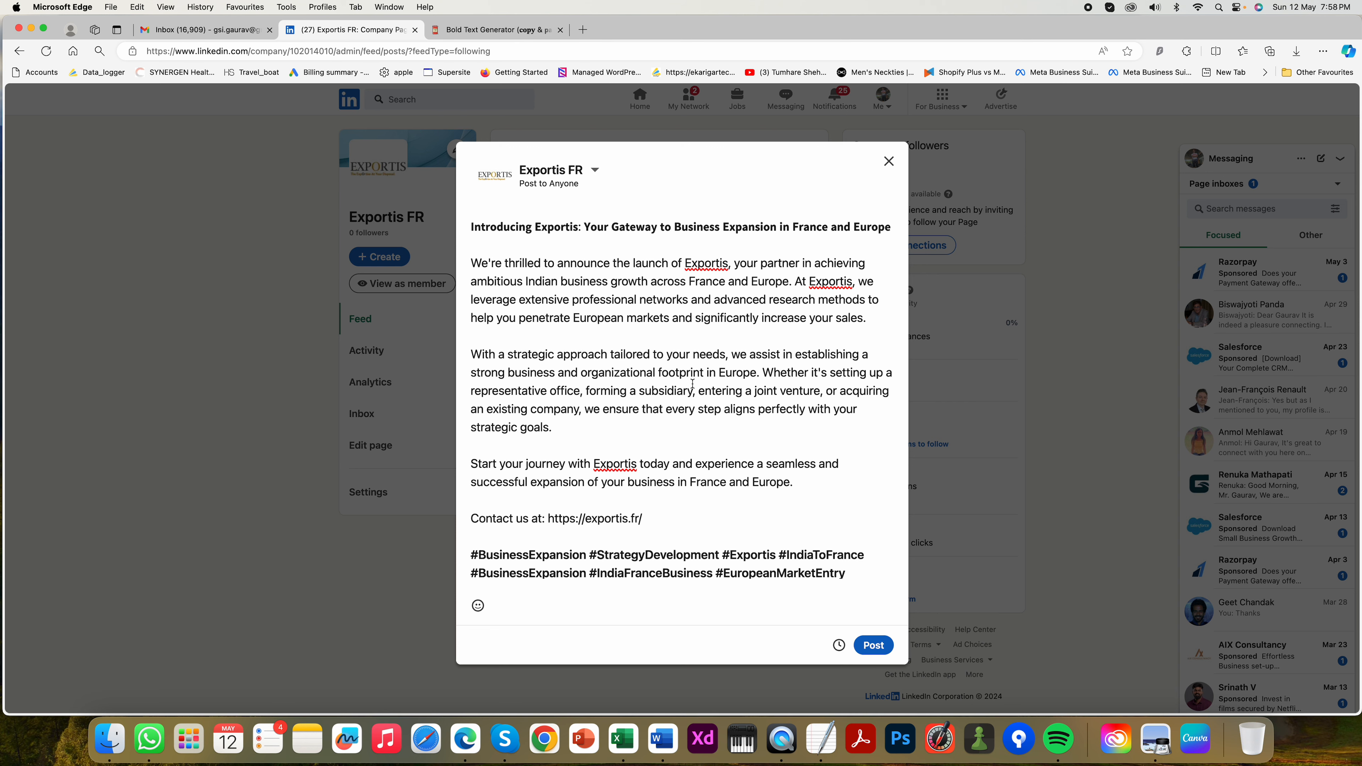
scroll(710, 392, down, 10)
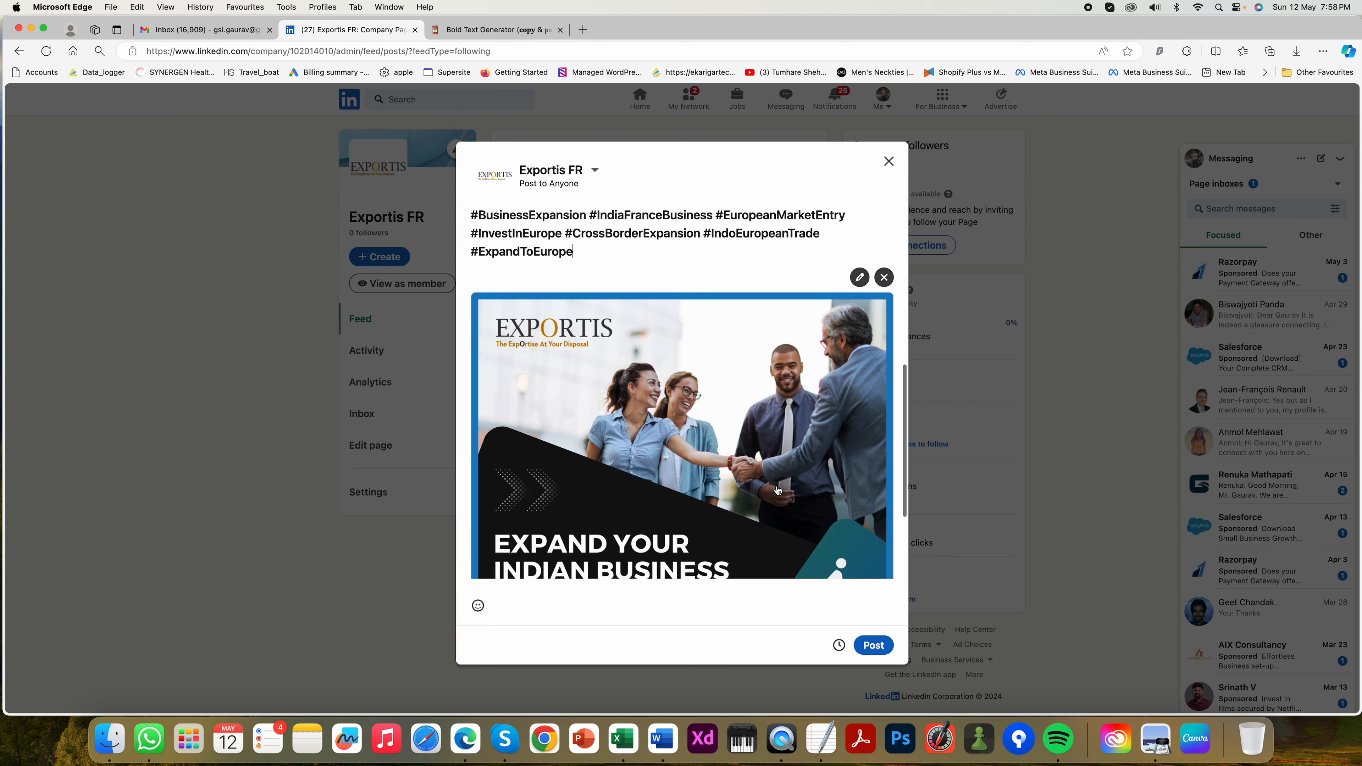
click(838, 647)
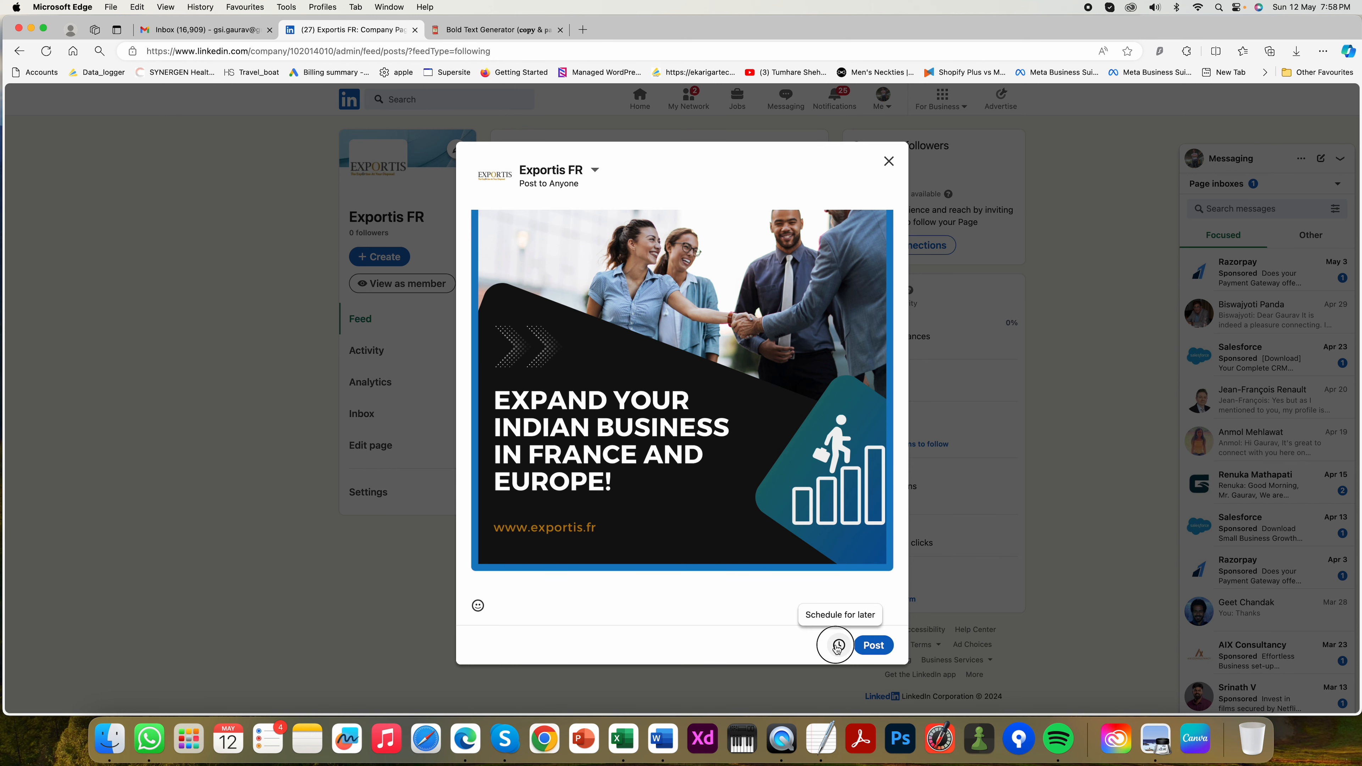
click(599, 231)
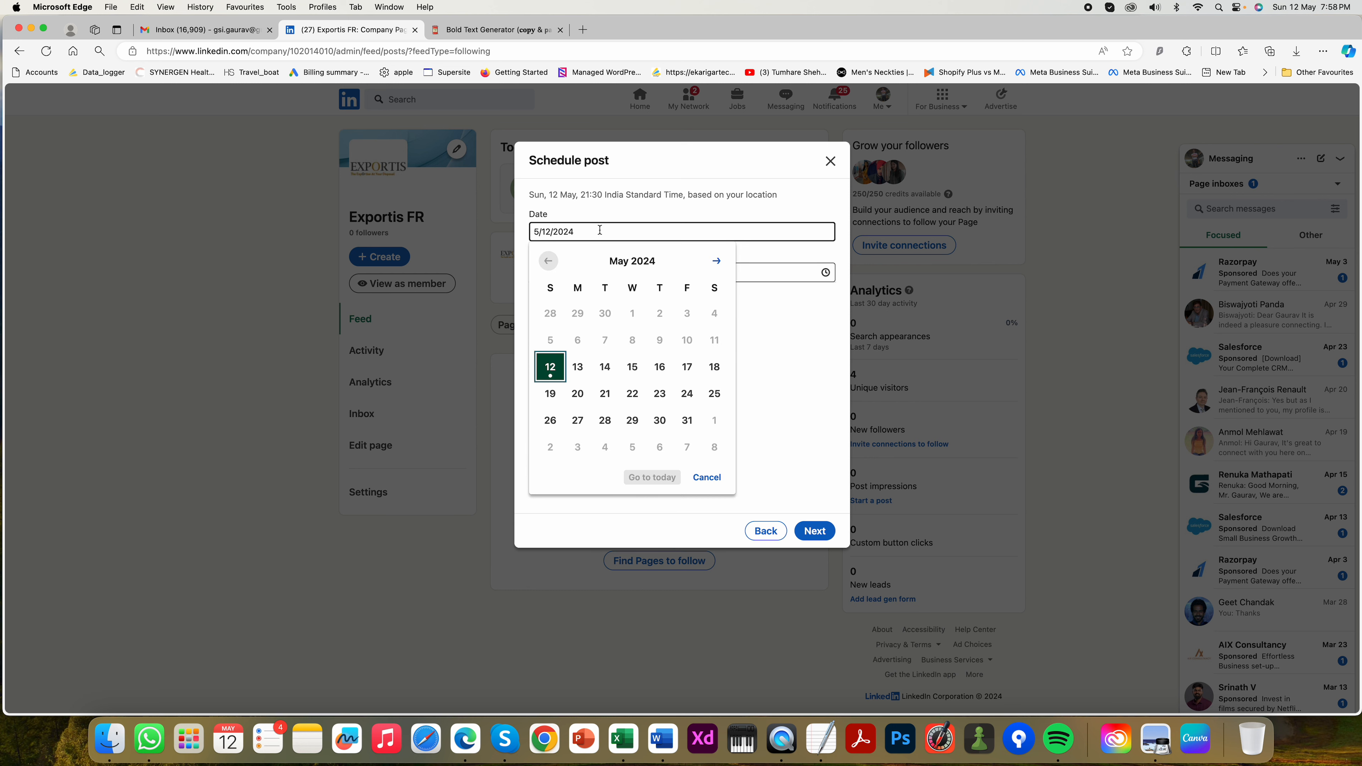
click(580, 367)
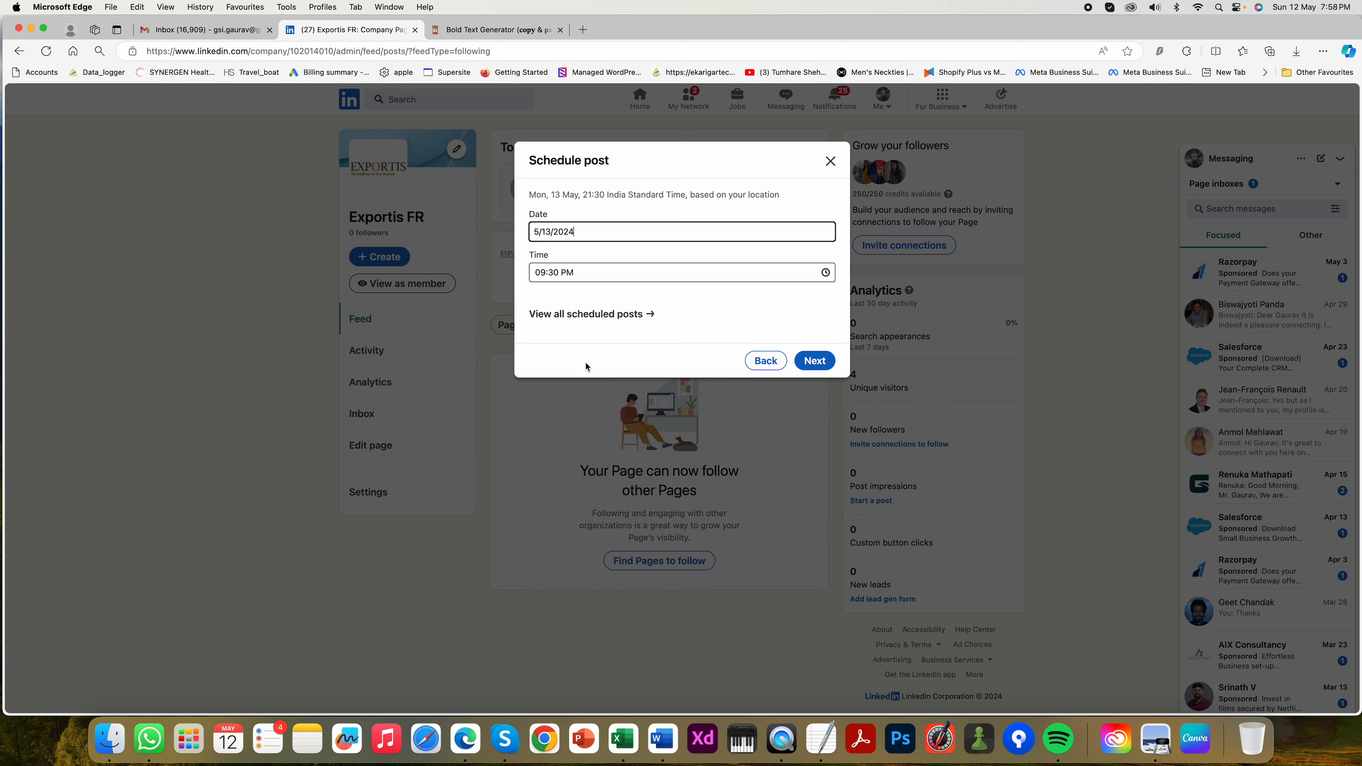
- Set the posting time to 09:00 AM and schedule the Exportis FR post
click(597, 272)
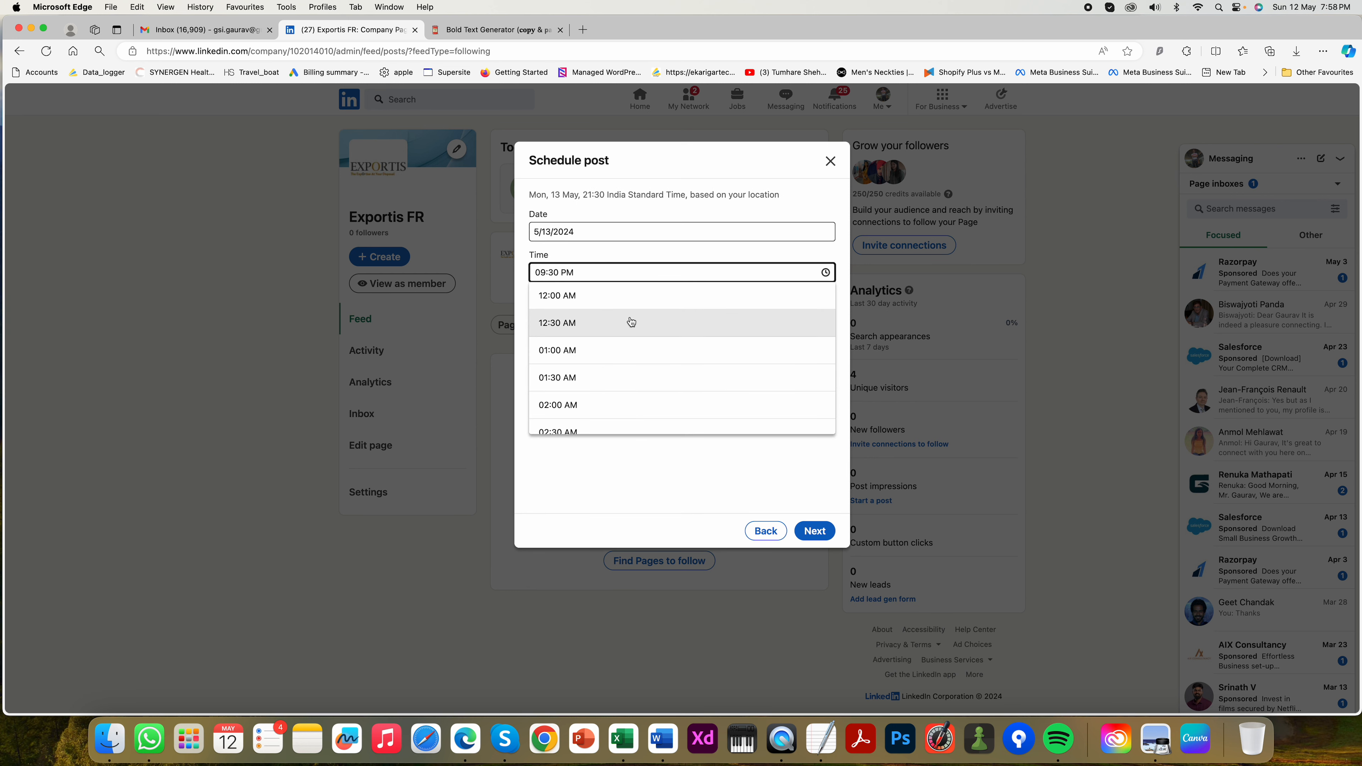
scroll(654, 389, down, 5)
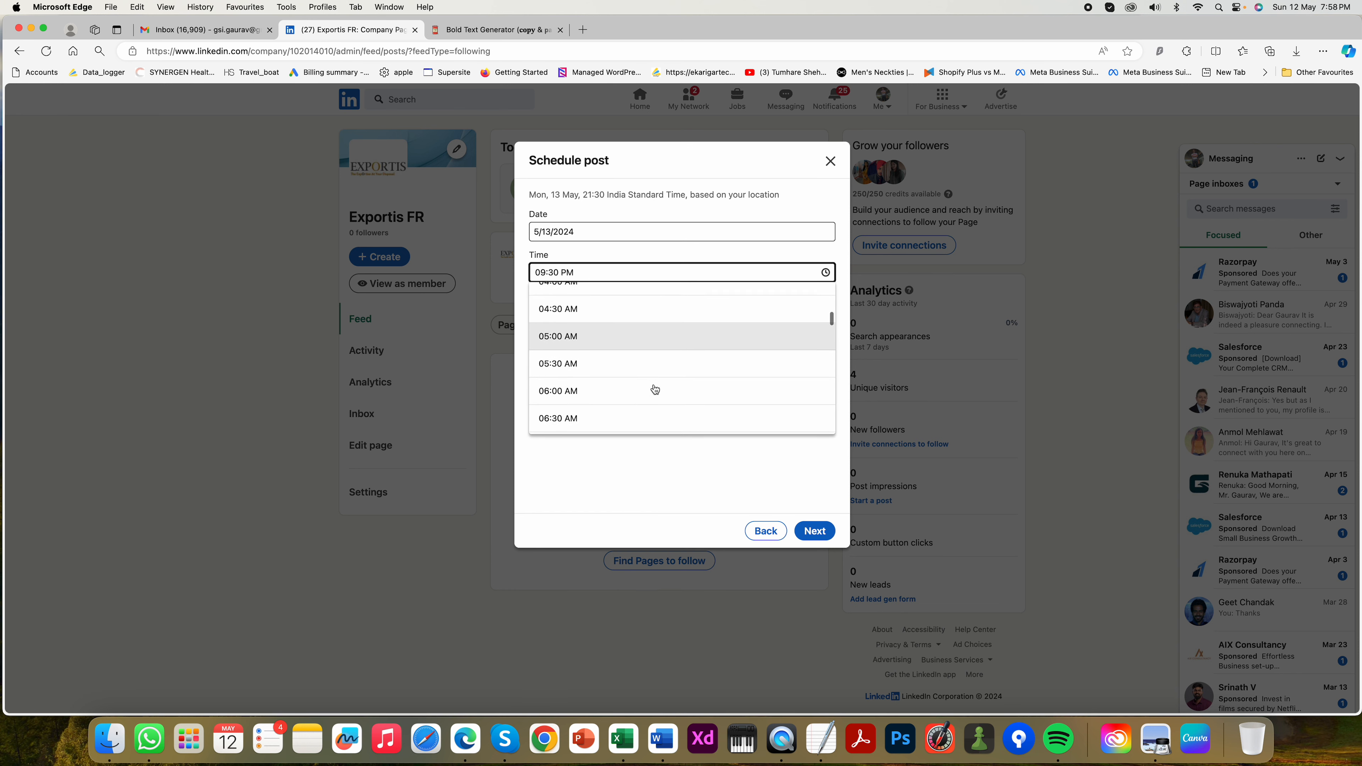
scroll(643, 375, down, 4)
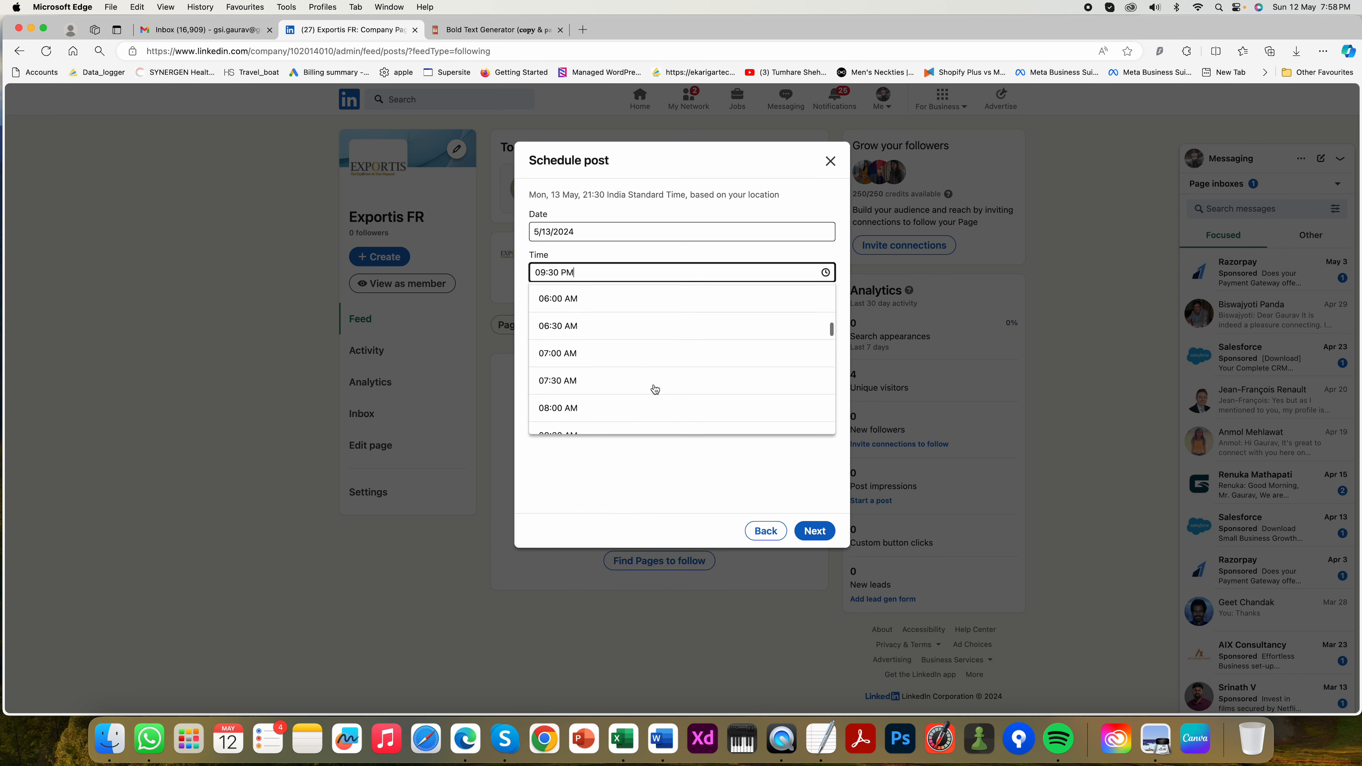
click(630, 350)
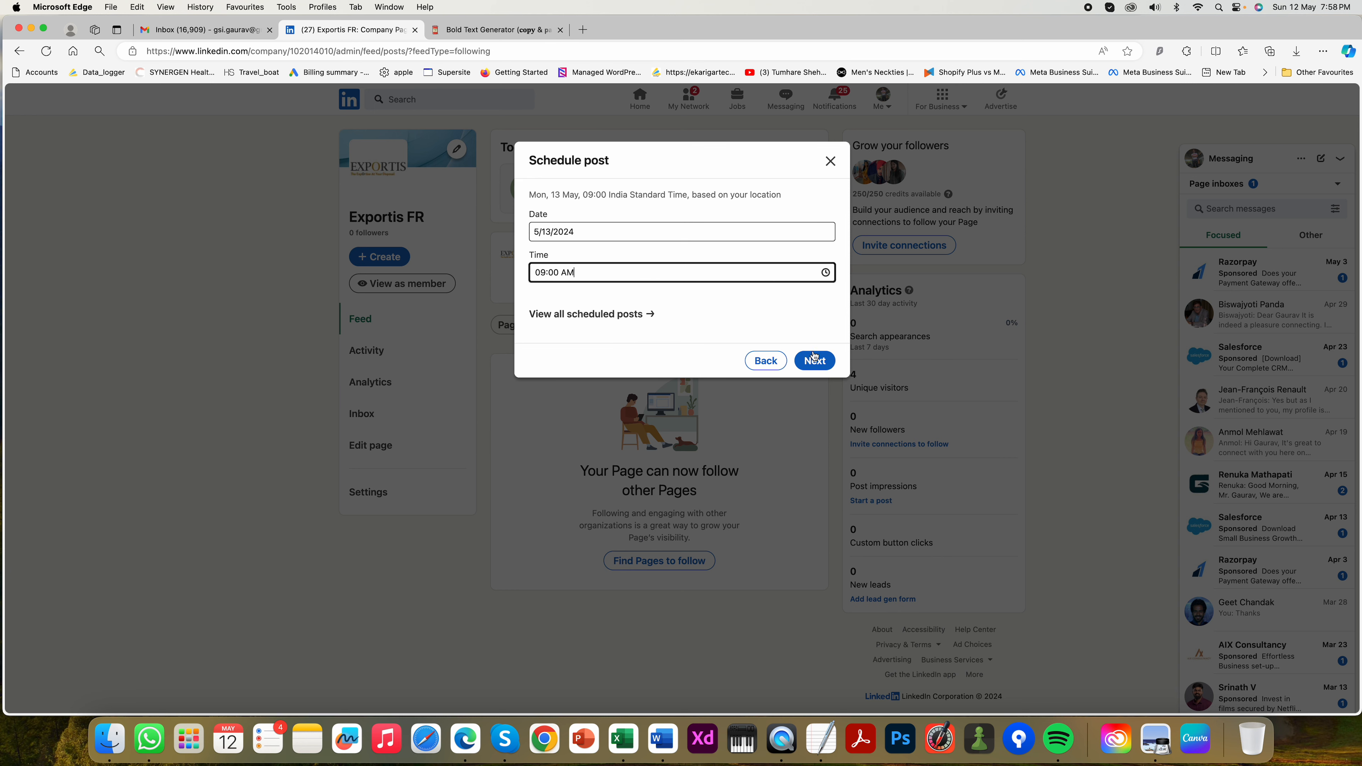
click(818, 363)
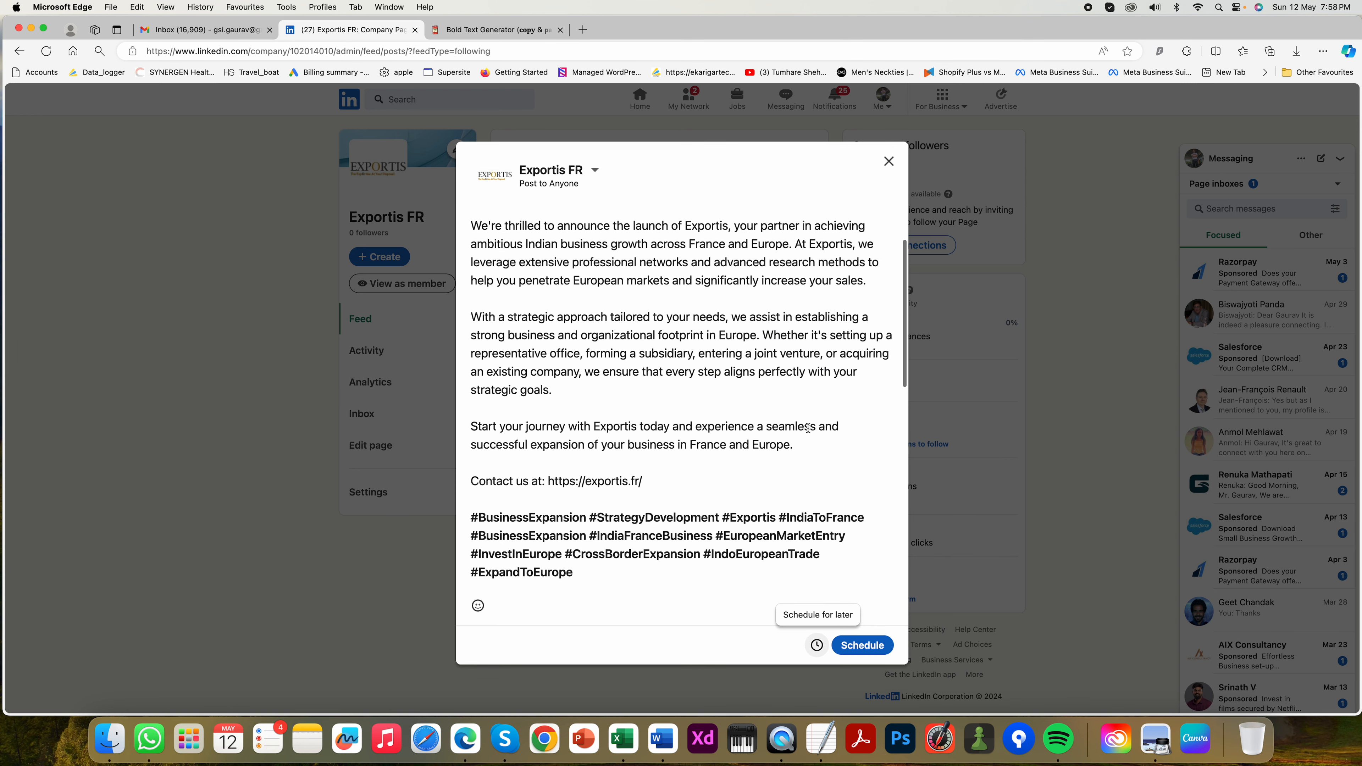
click(865, 649)
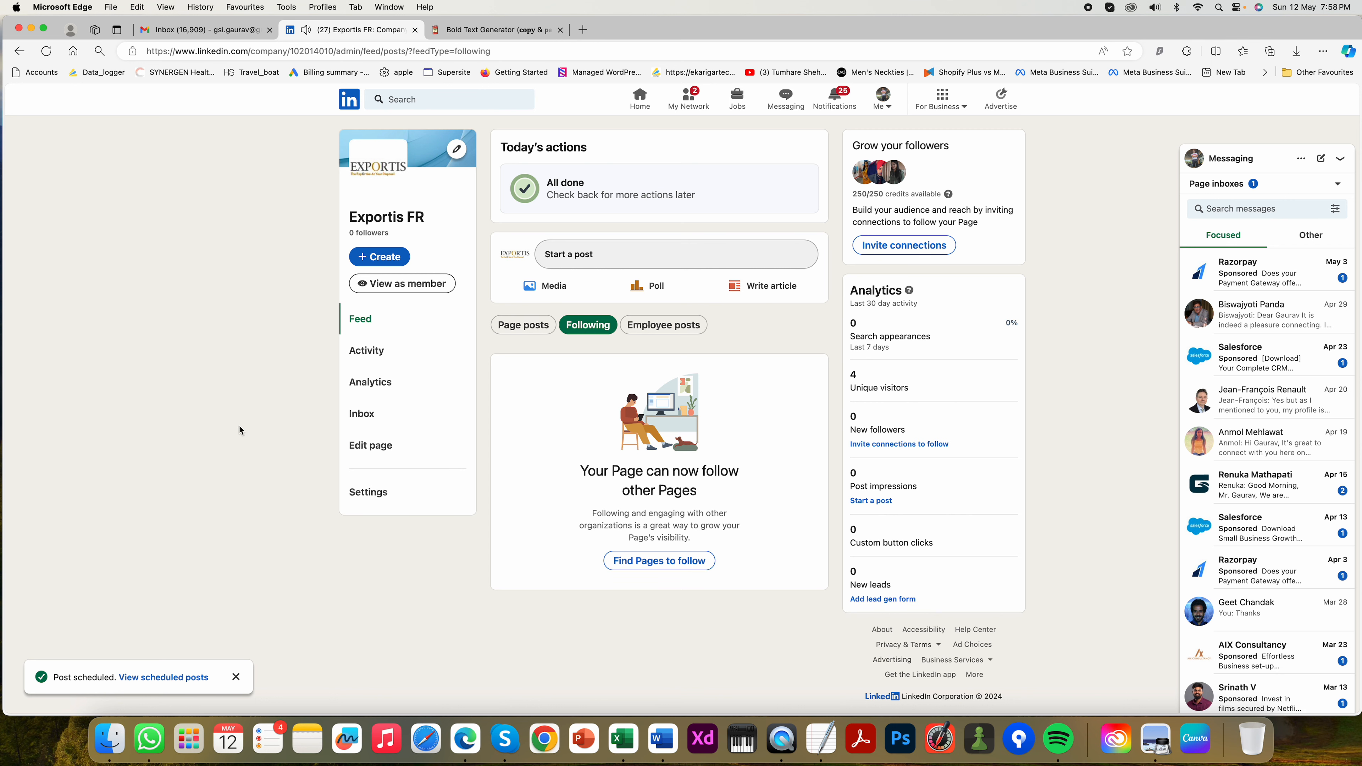
- View all of Exportis FR's scheduled posts and open the "Introducing Exportis" post in full
click(174, 677)
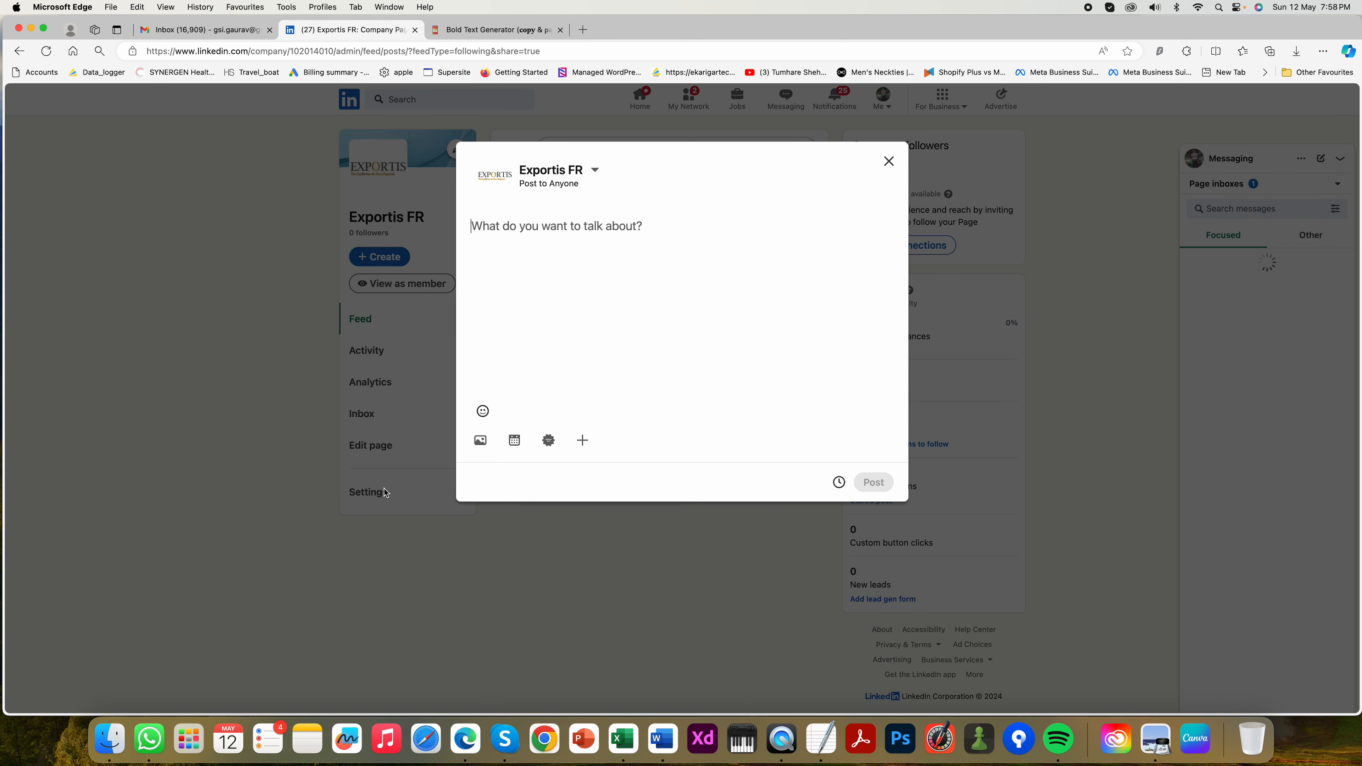
click(840, 482)
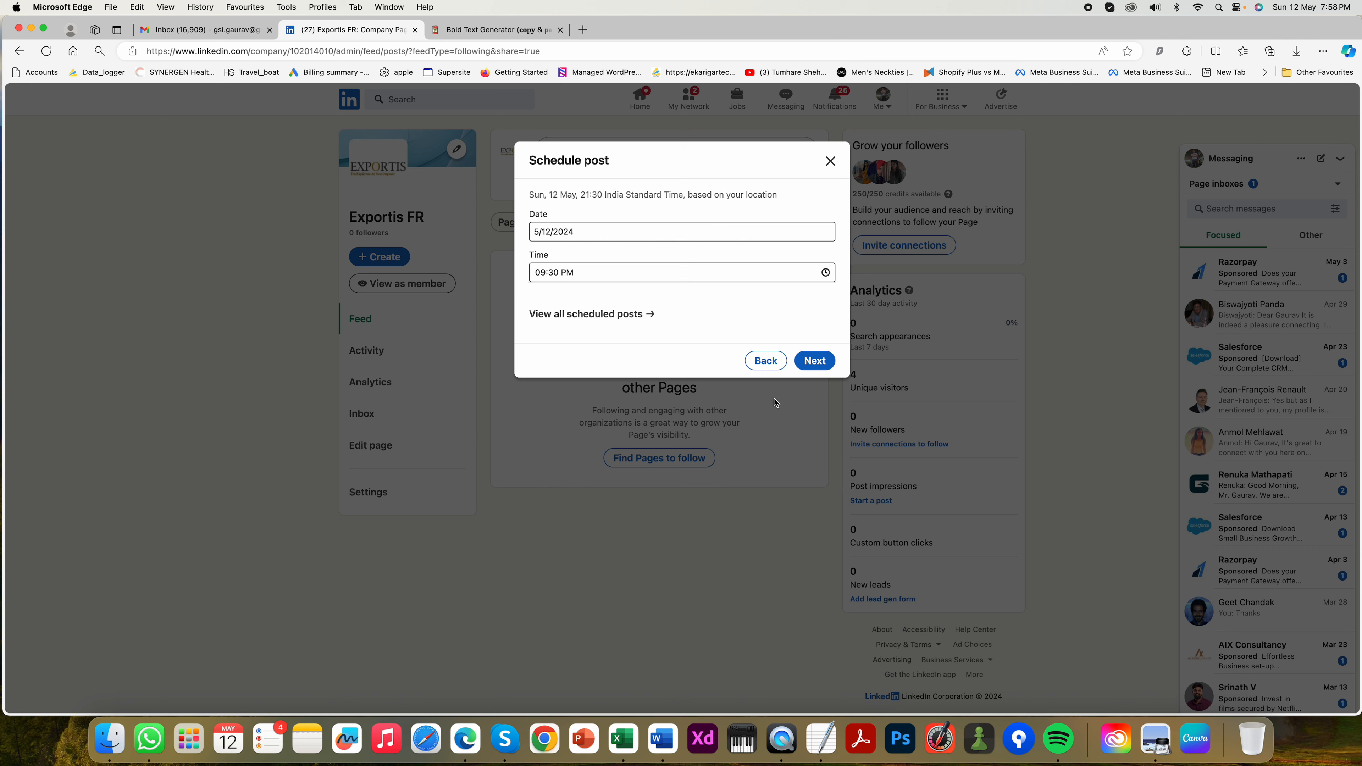
click(575, 316)
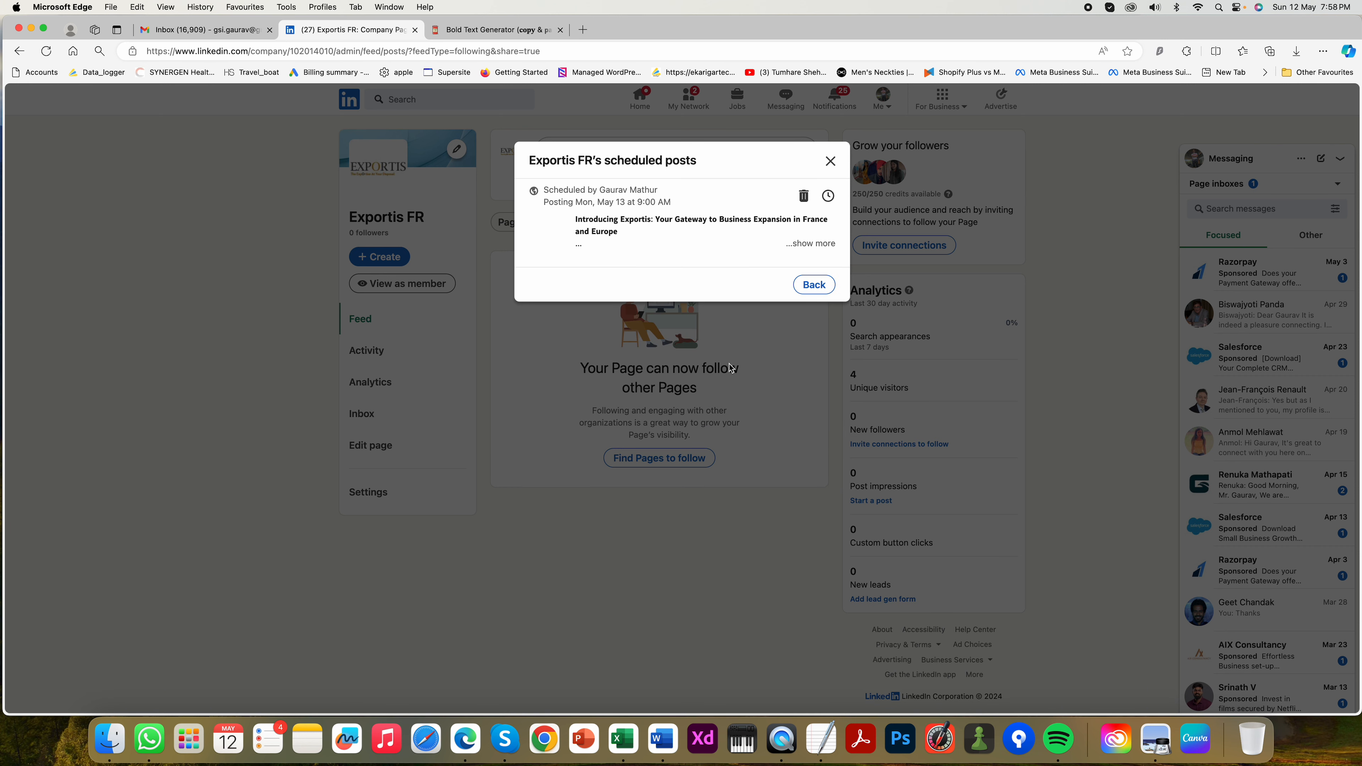
click(802, 258)
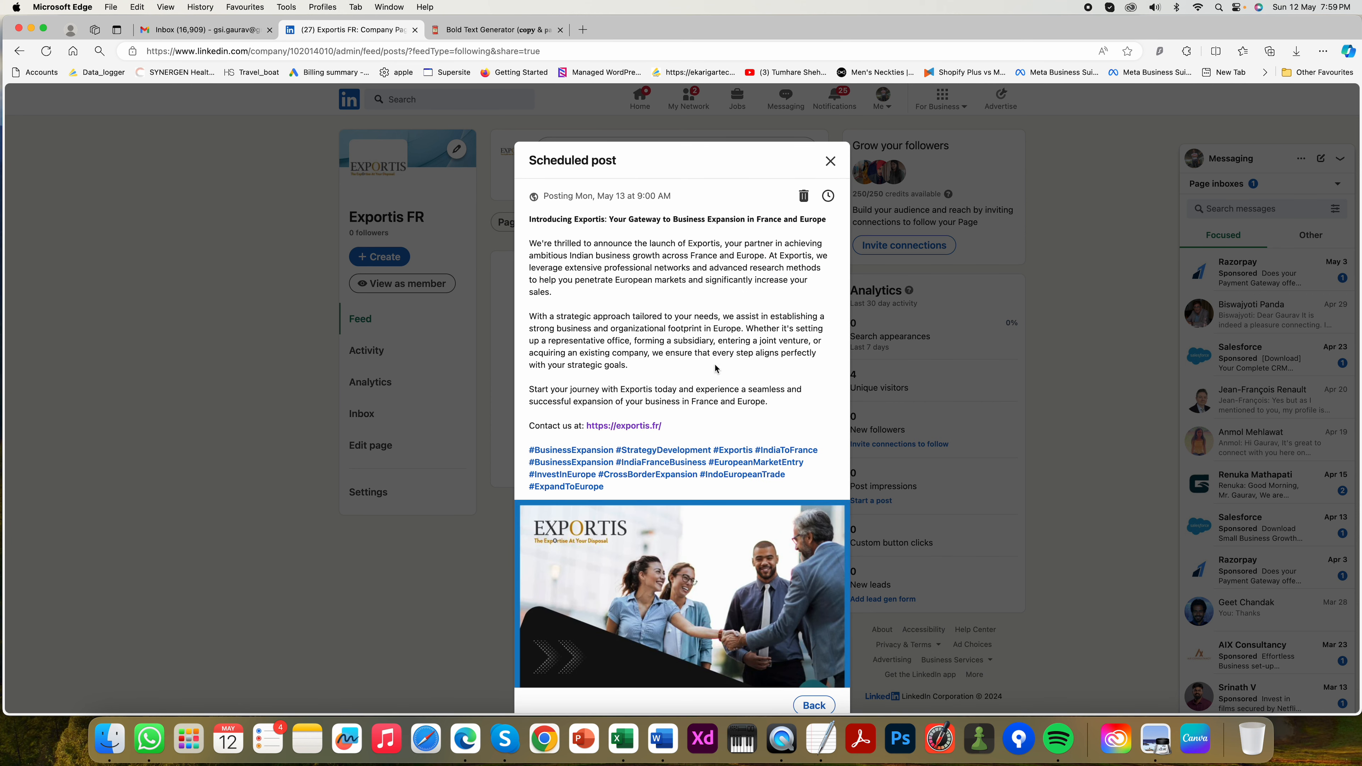
- Check the scheduled post's text, hashtags, image and posting time, and close it to return to the page feed
scroll(710, 366, down, 3)
scroll(710, 367, down, 2)
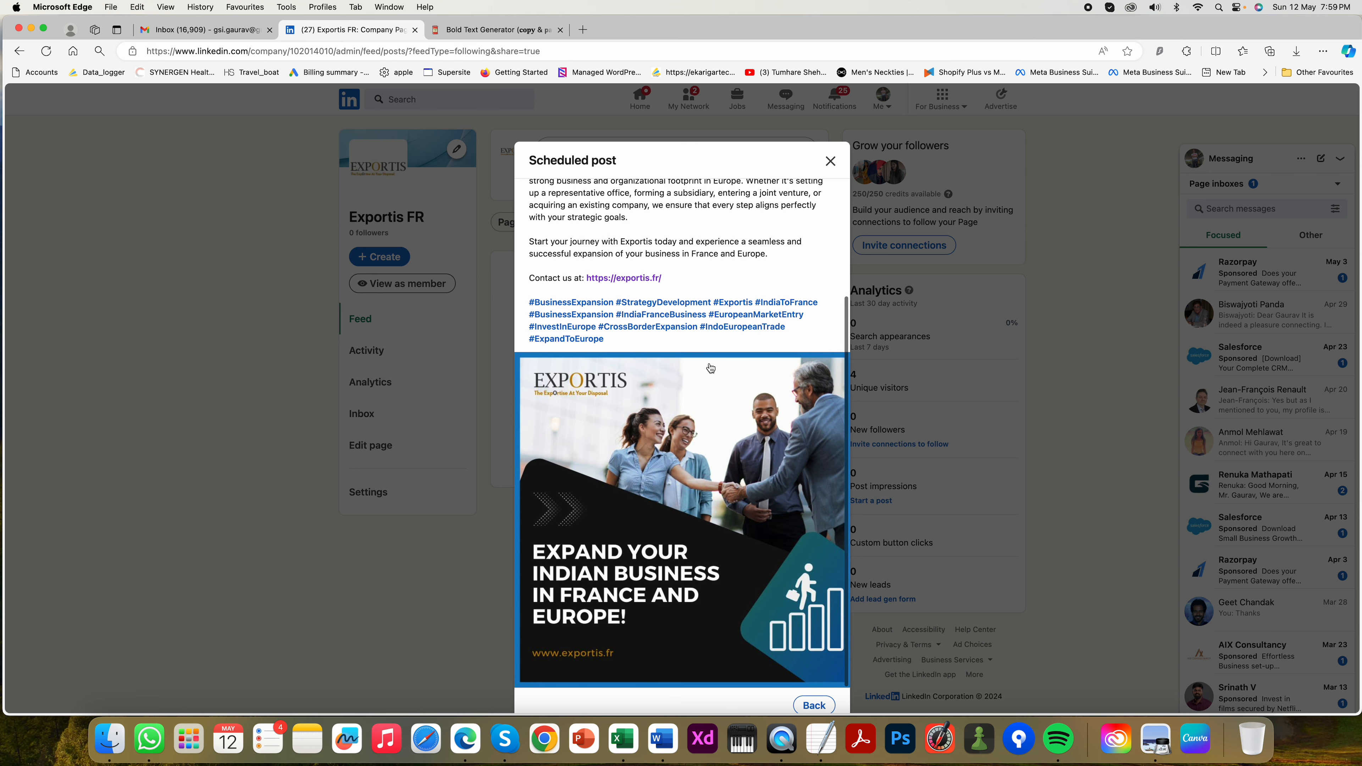
scroll(710, 368, up, 5)
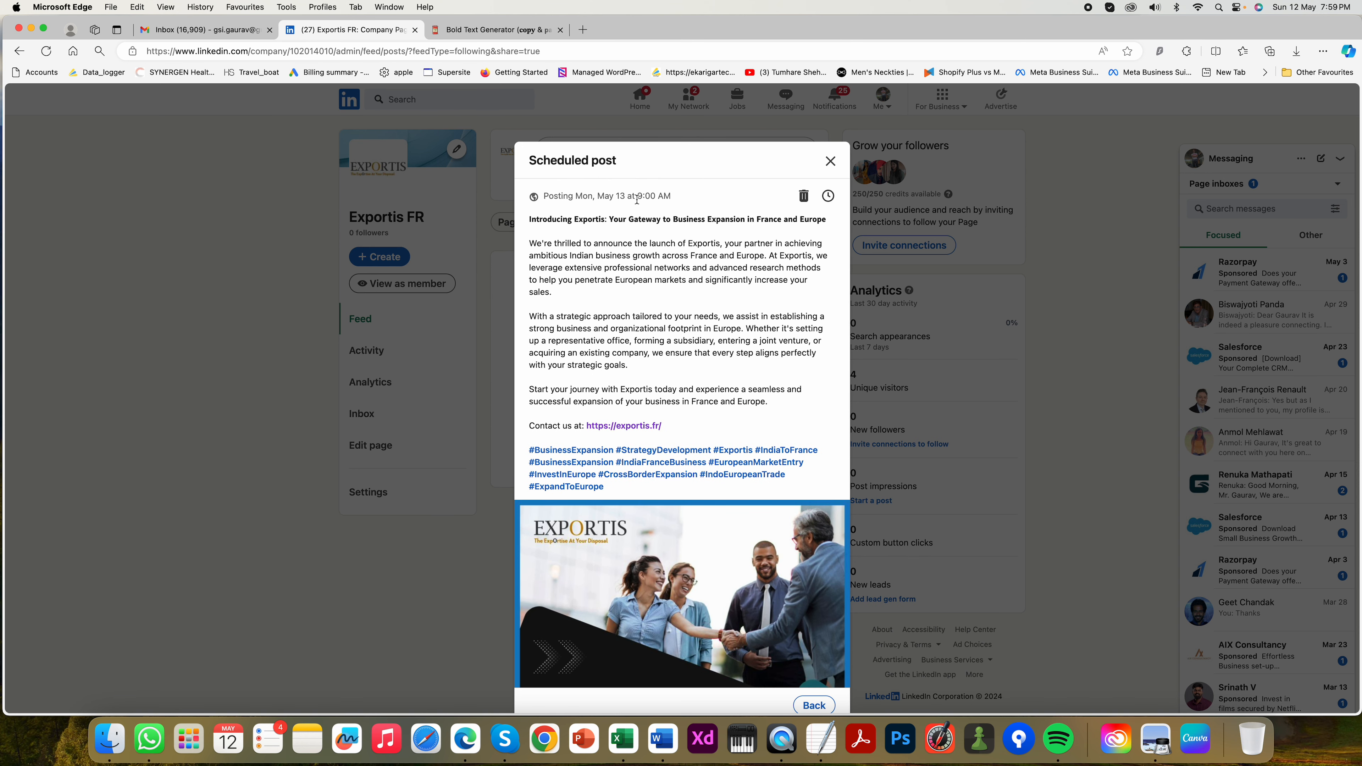
scroll(768, 398, down, 5)
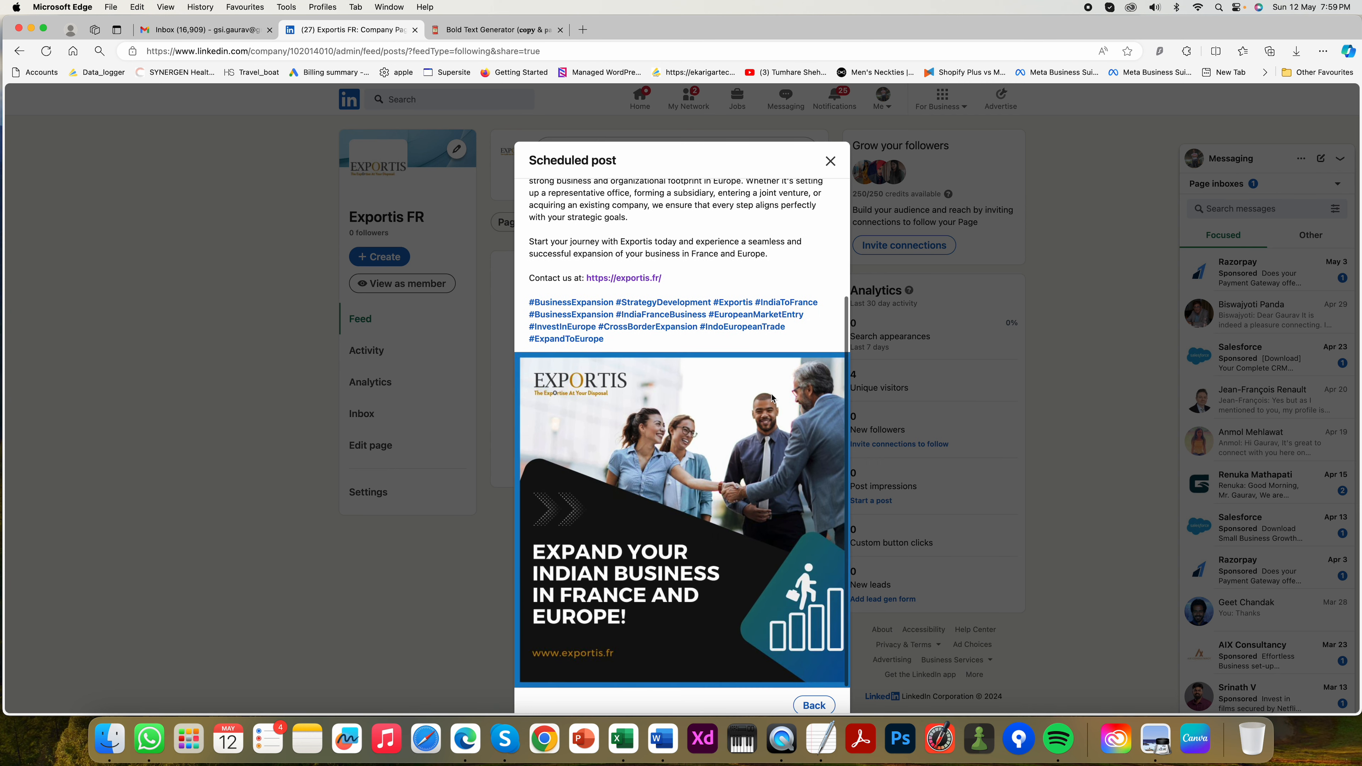
scroll(796, 238, up, 5)
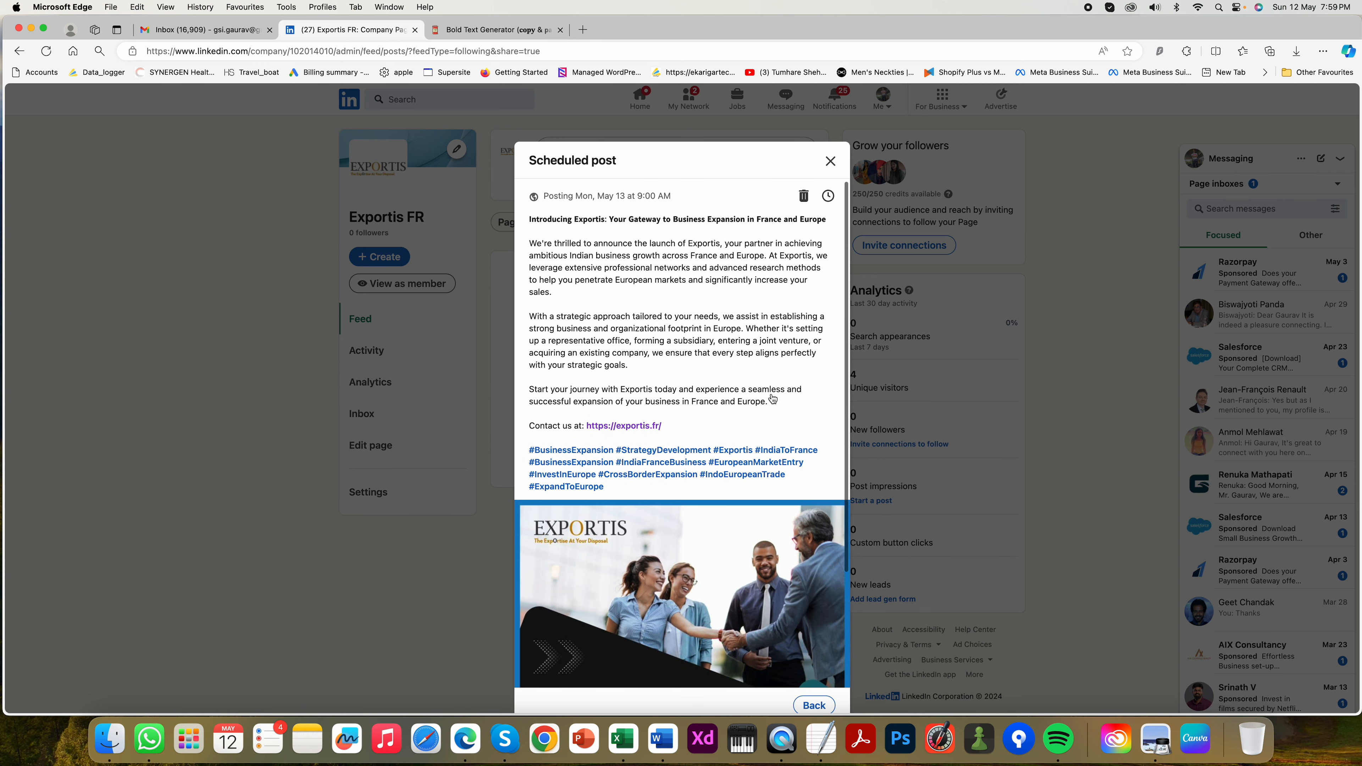
click(830, 161)
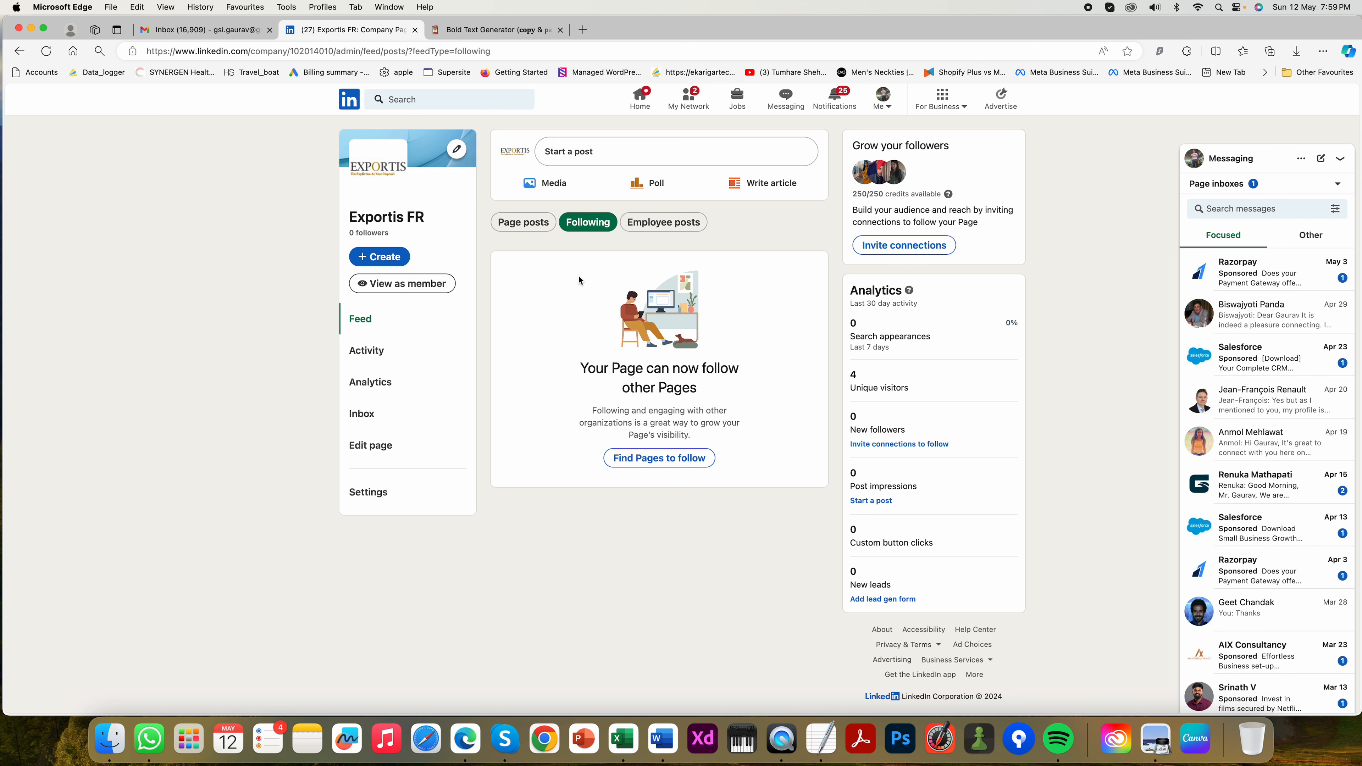